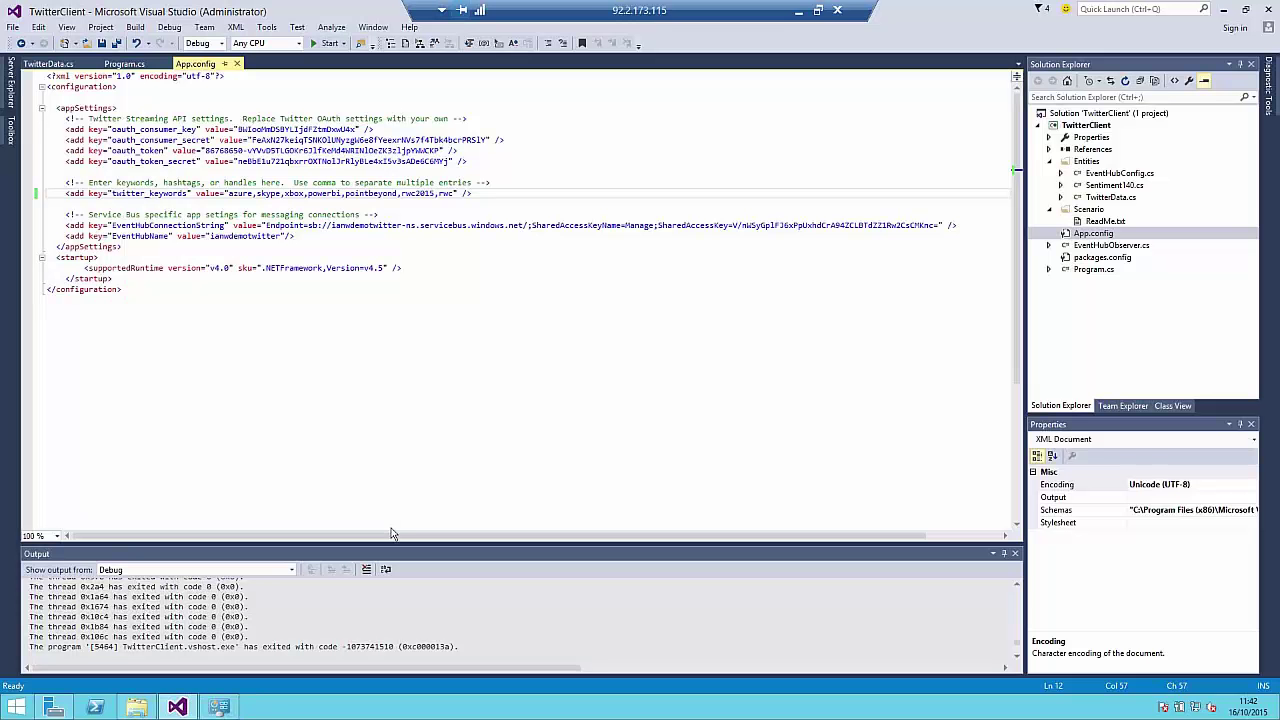
Step: Start debugging the TwitterClient project and bring up its console output
key(F5)
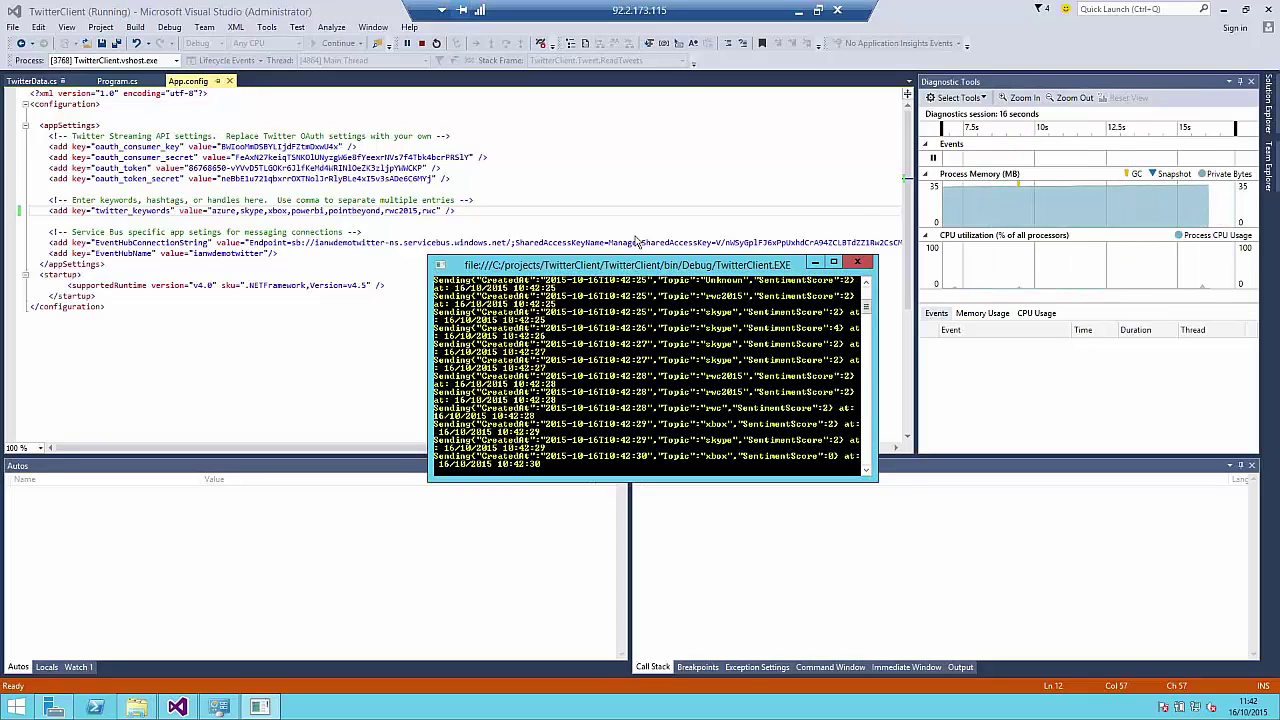
drag(650, 271, 636, 240)
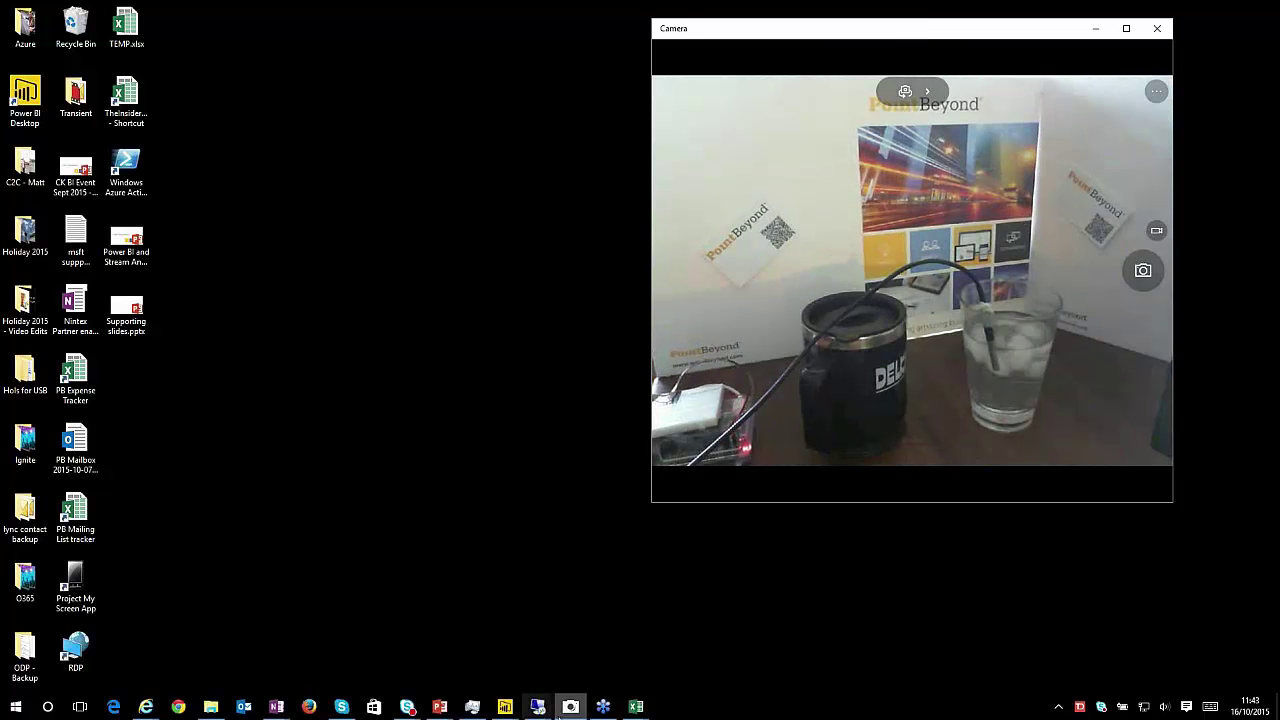
Step: Run node app.js in the Raspberry Pi remote session's terminal and move the Camera window clear of the session
click(537, 707)
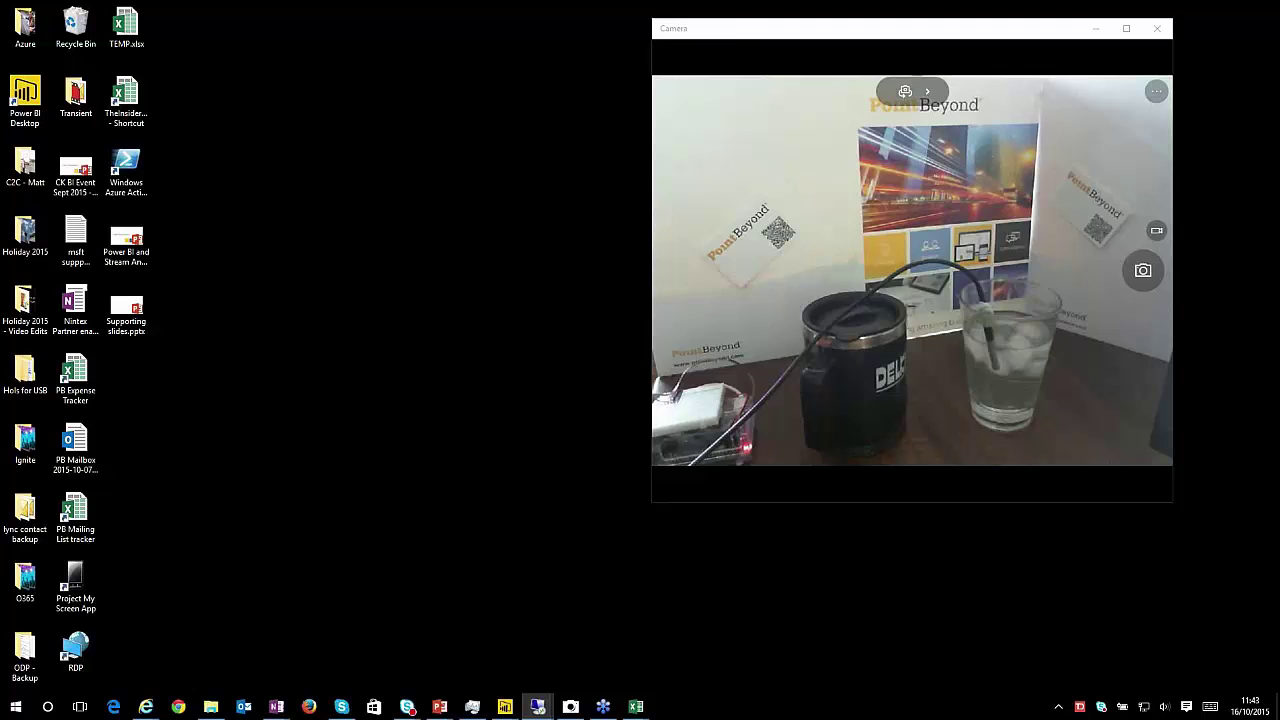
key(super+shift+Left)
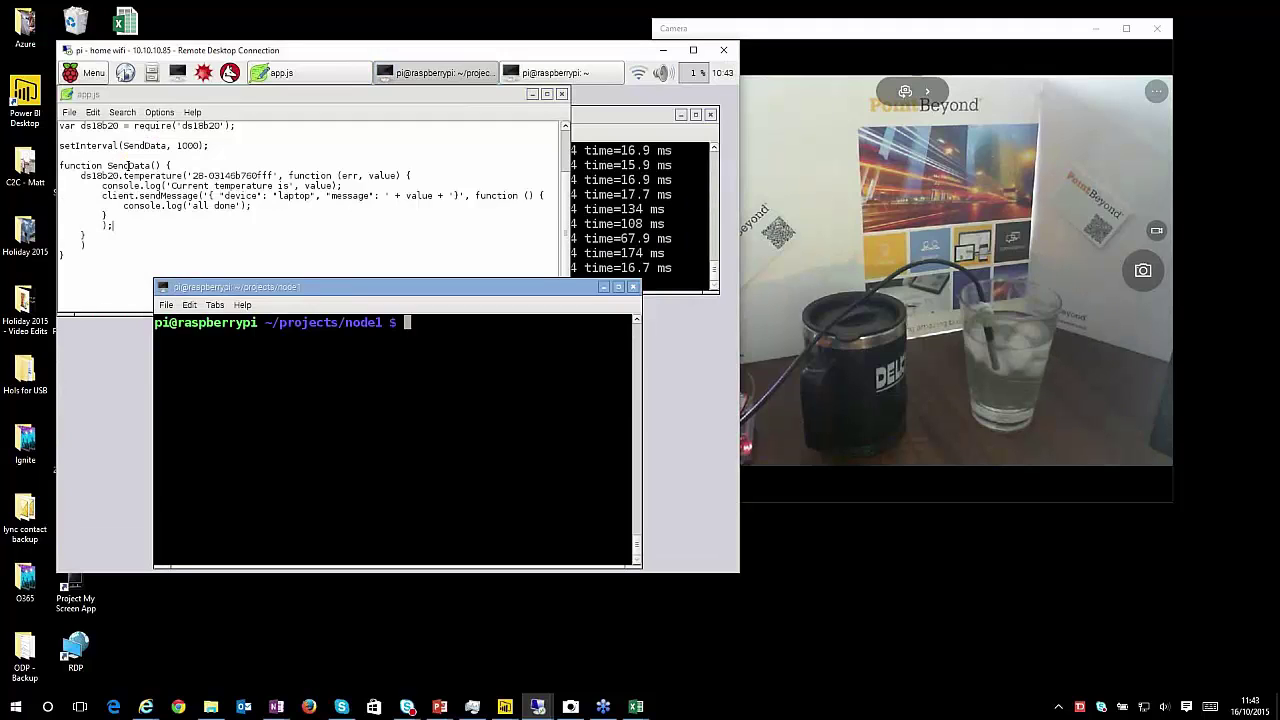
drag(85, 126, 107, 215)
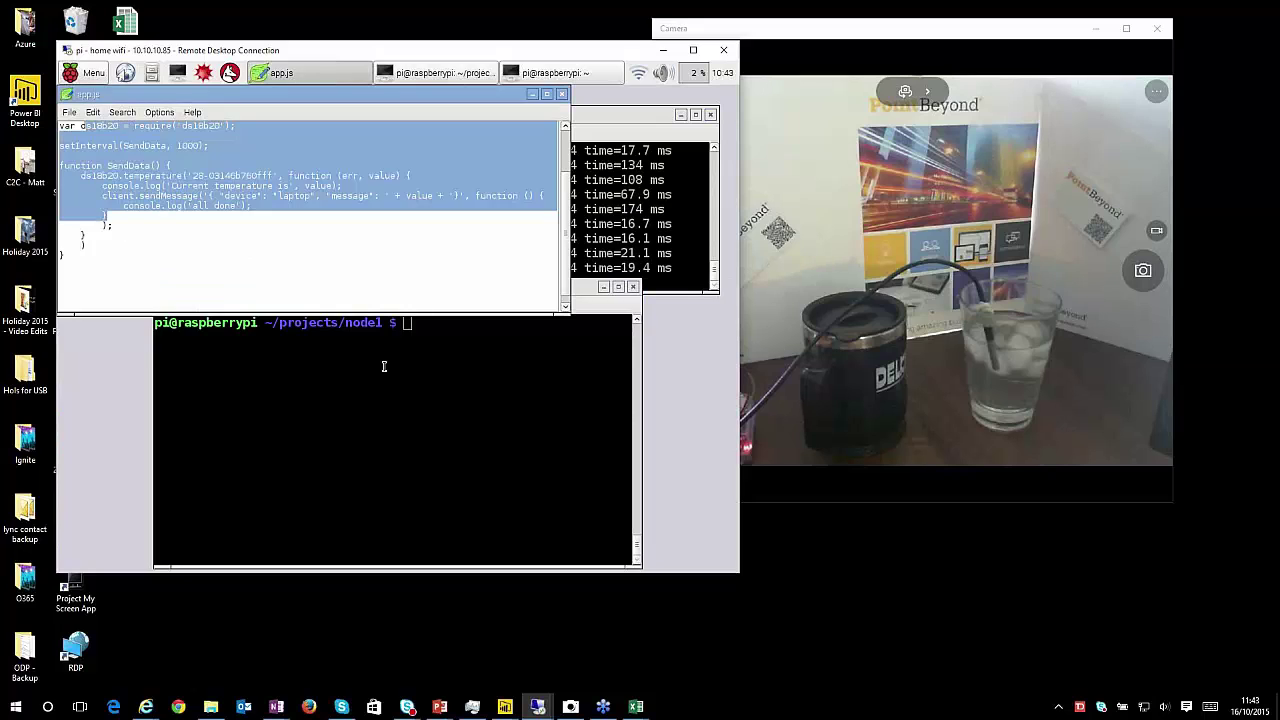
click(383, 366)
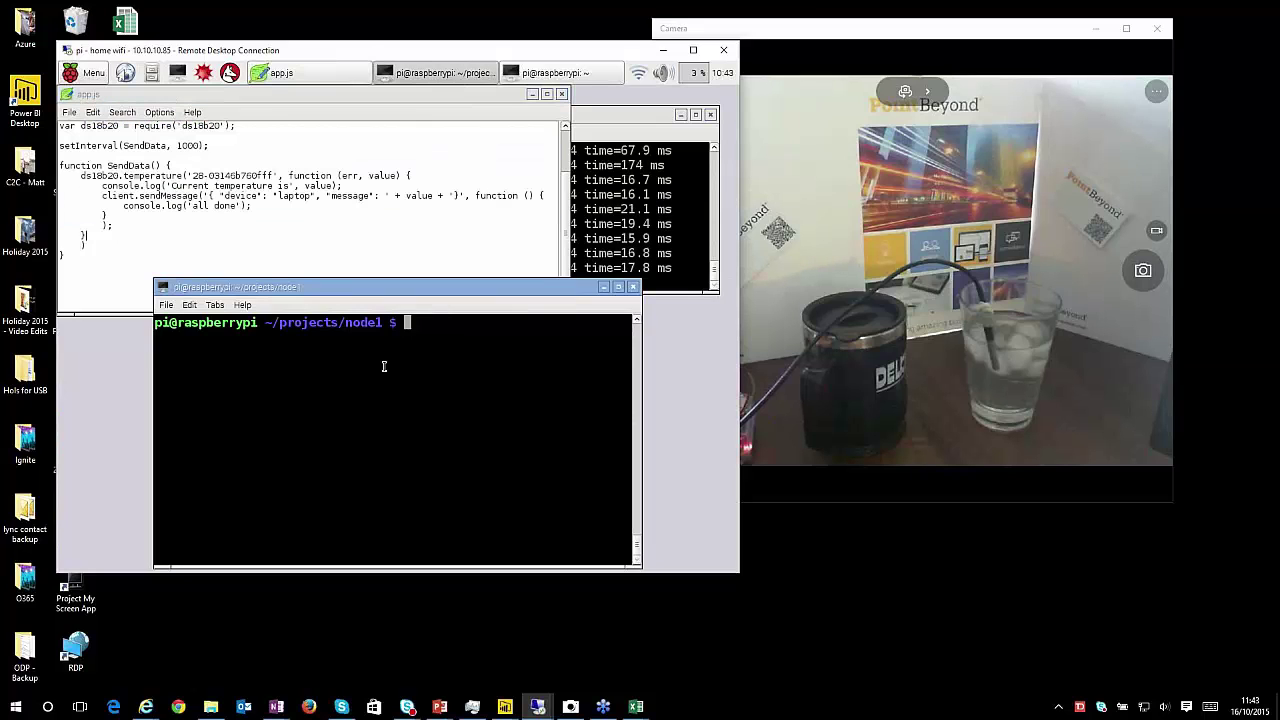
key(Up)
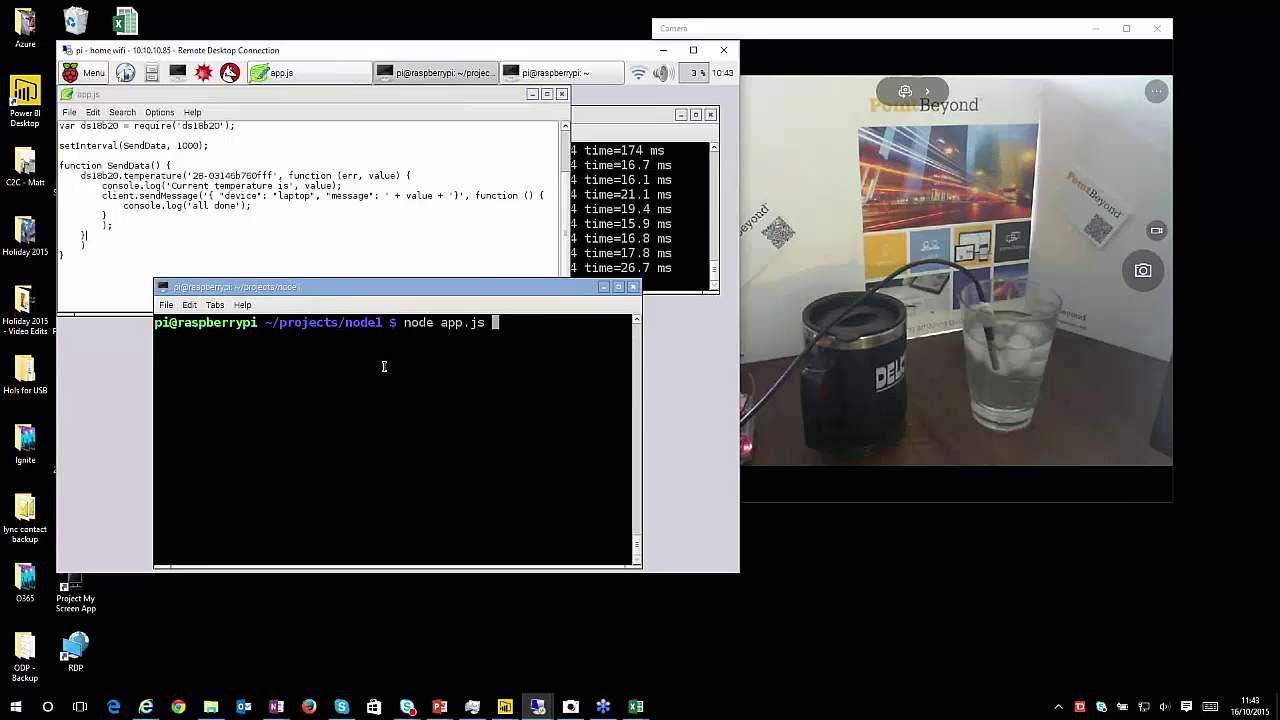
key(Return)
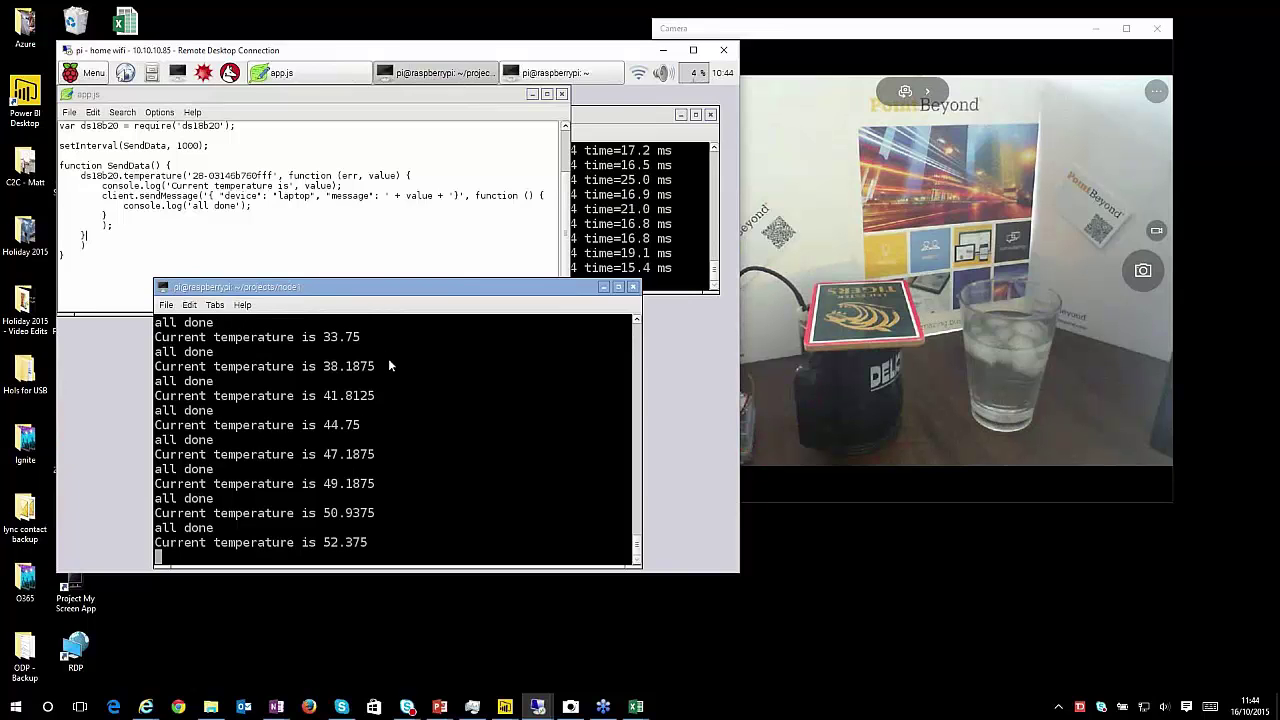
click(998, 28)
drag(998, 28, 1017, 22)
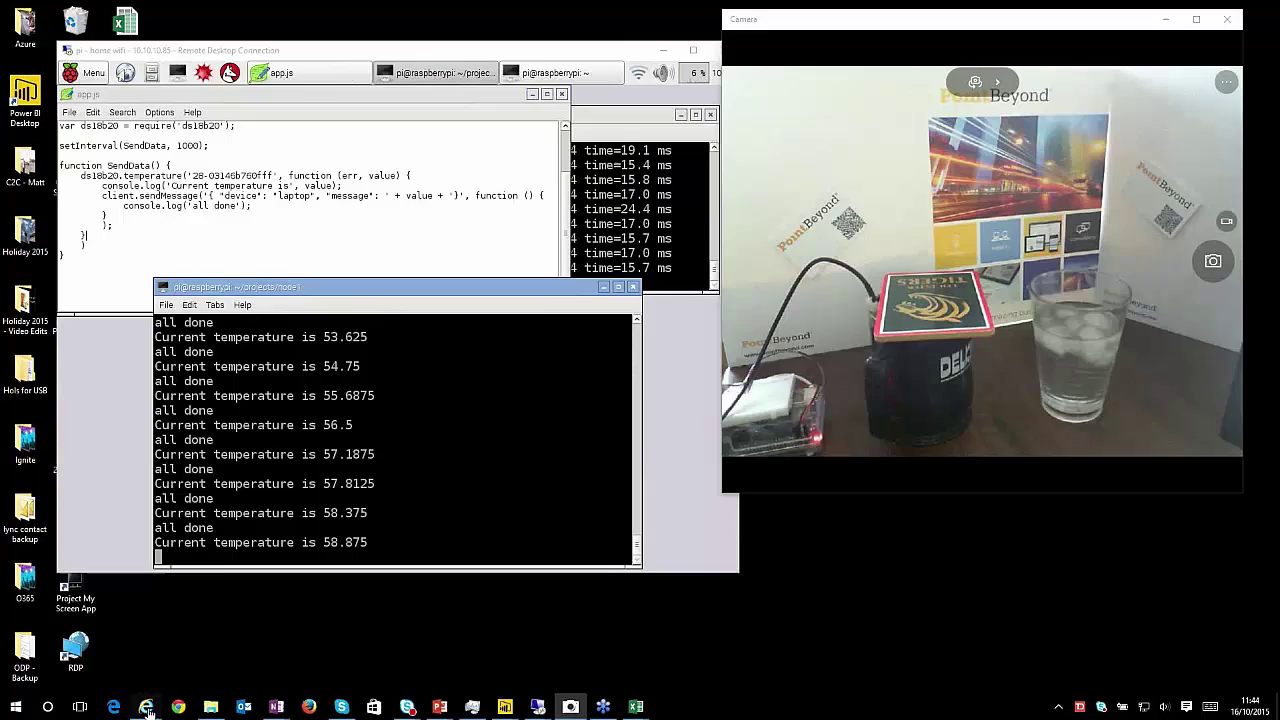
Step: Switch to the Azure portal and examine the connection information of the ianwdemoiot event hub in the ianwdemoiot-ns service bus namespace
click(147, 708)
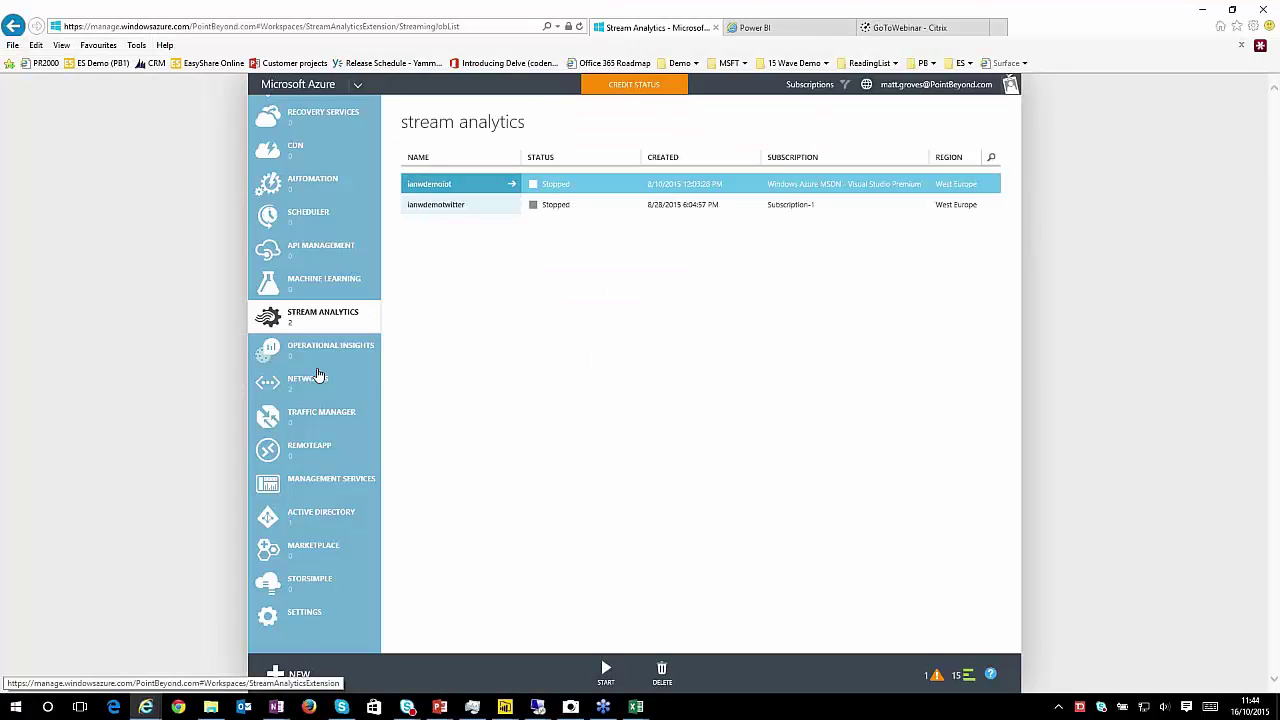
scroll(318, 374, up, 5)
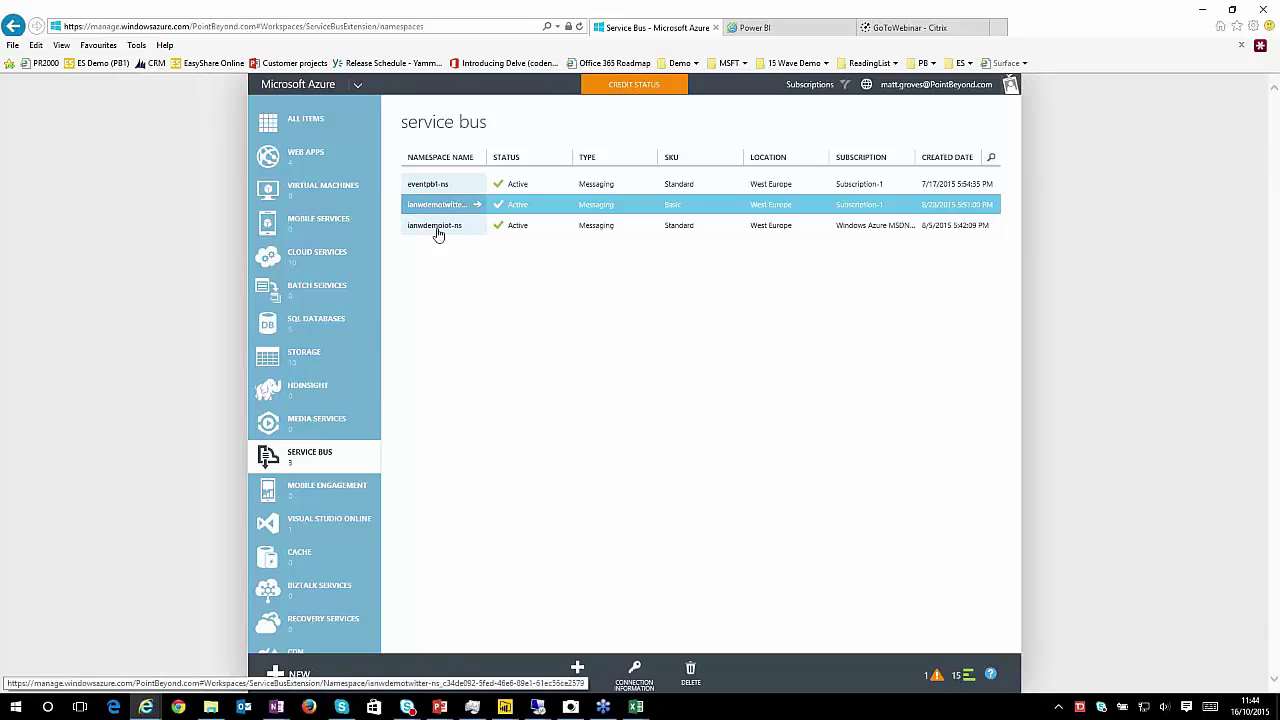
click(437, 228)
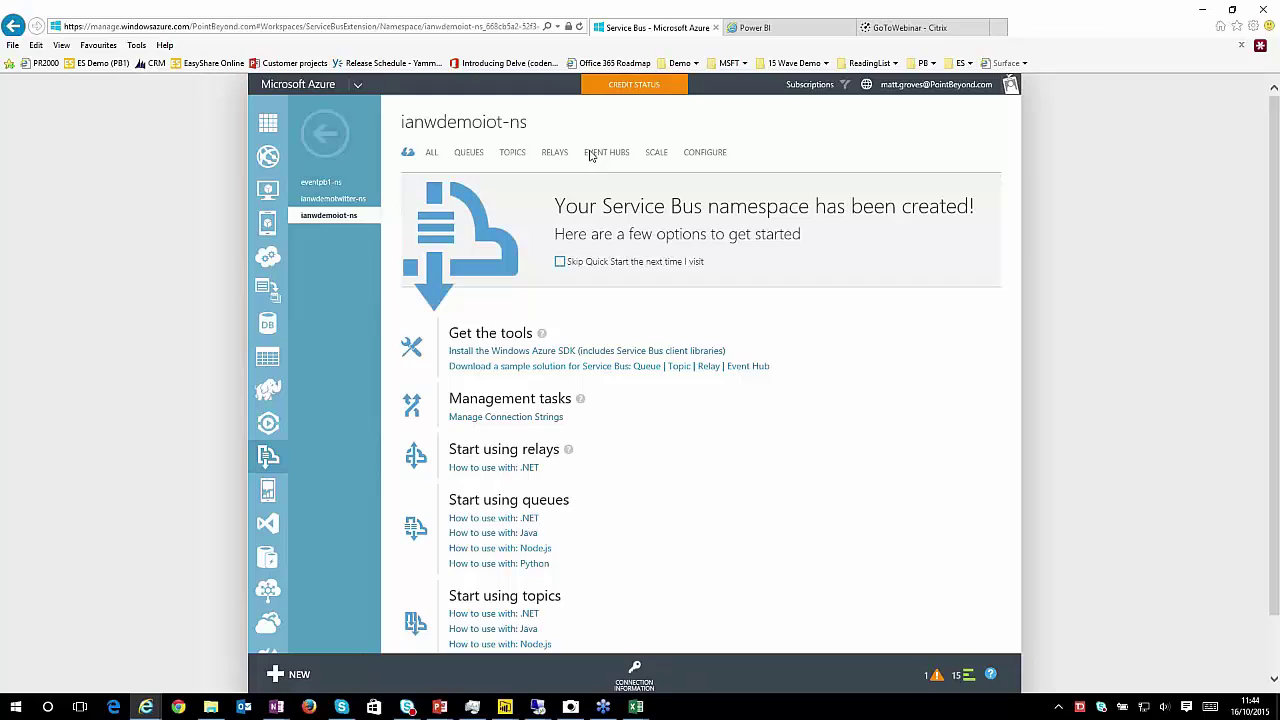
click(592, 155)
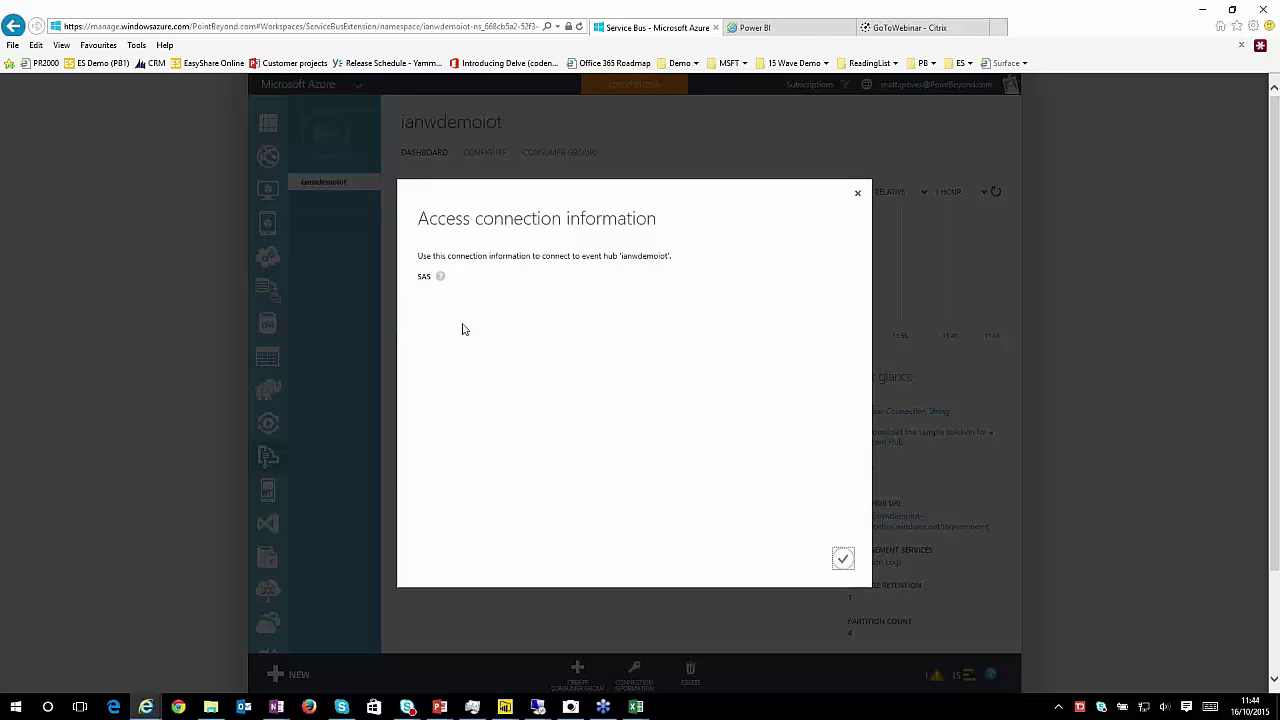
click(463, 325)
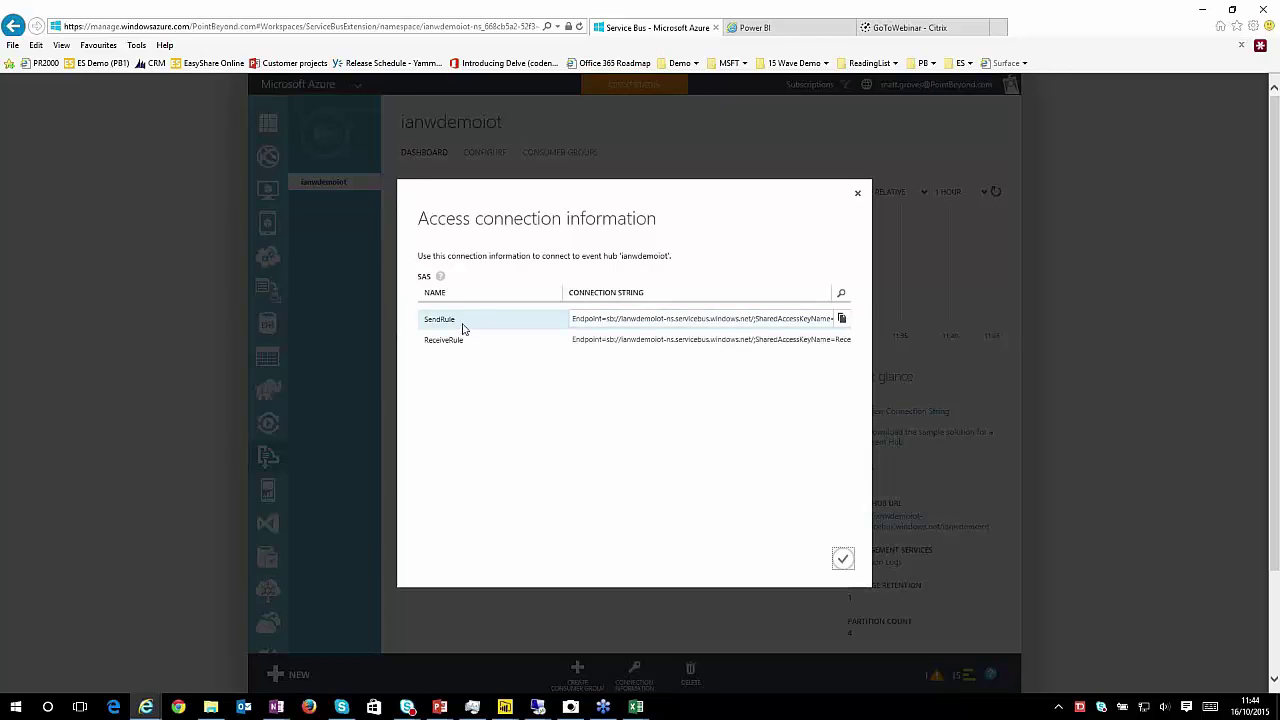
drag(463, 328, 878, 335)
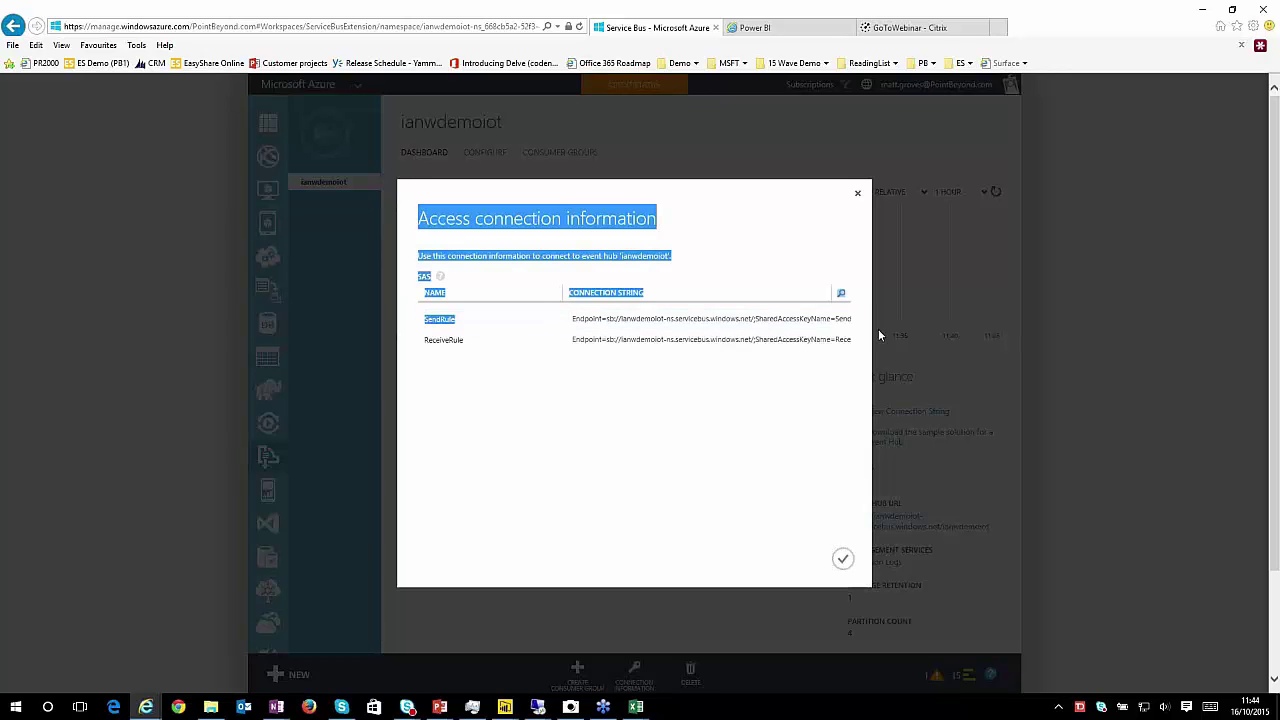
click(729, 327)
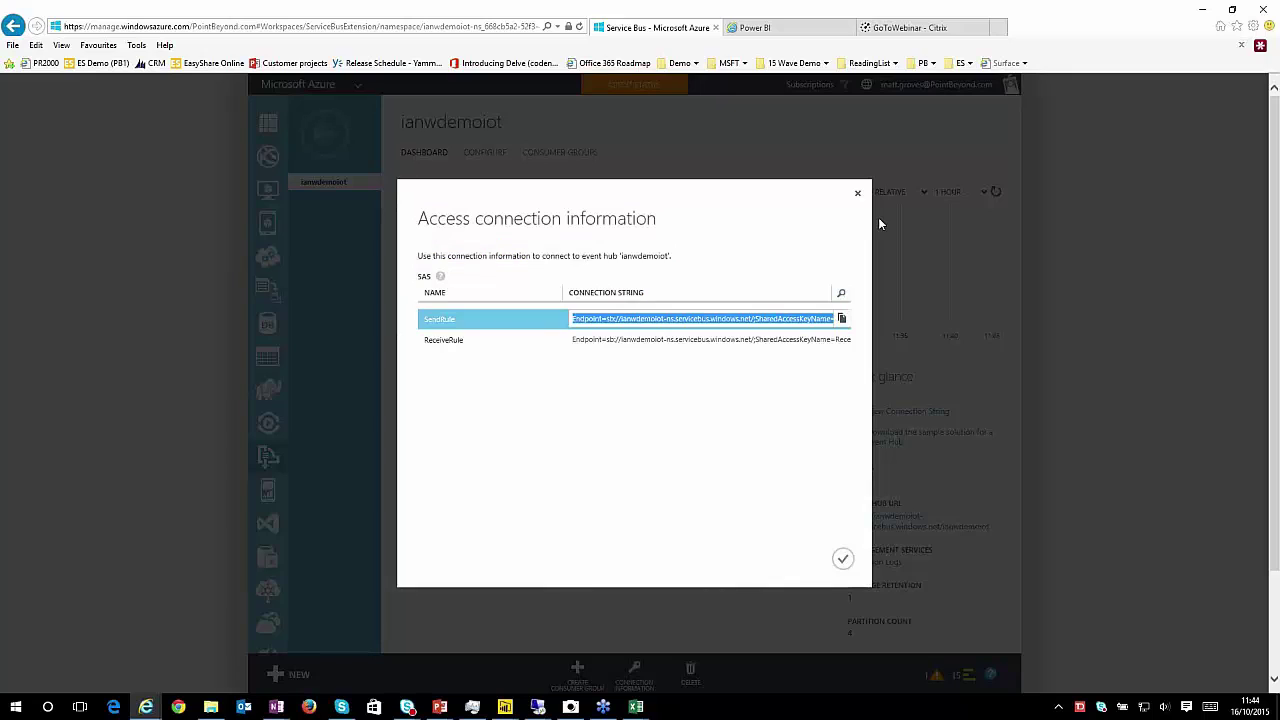
click(637, 490)
click(857, 193)
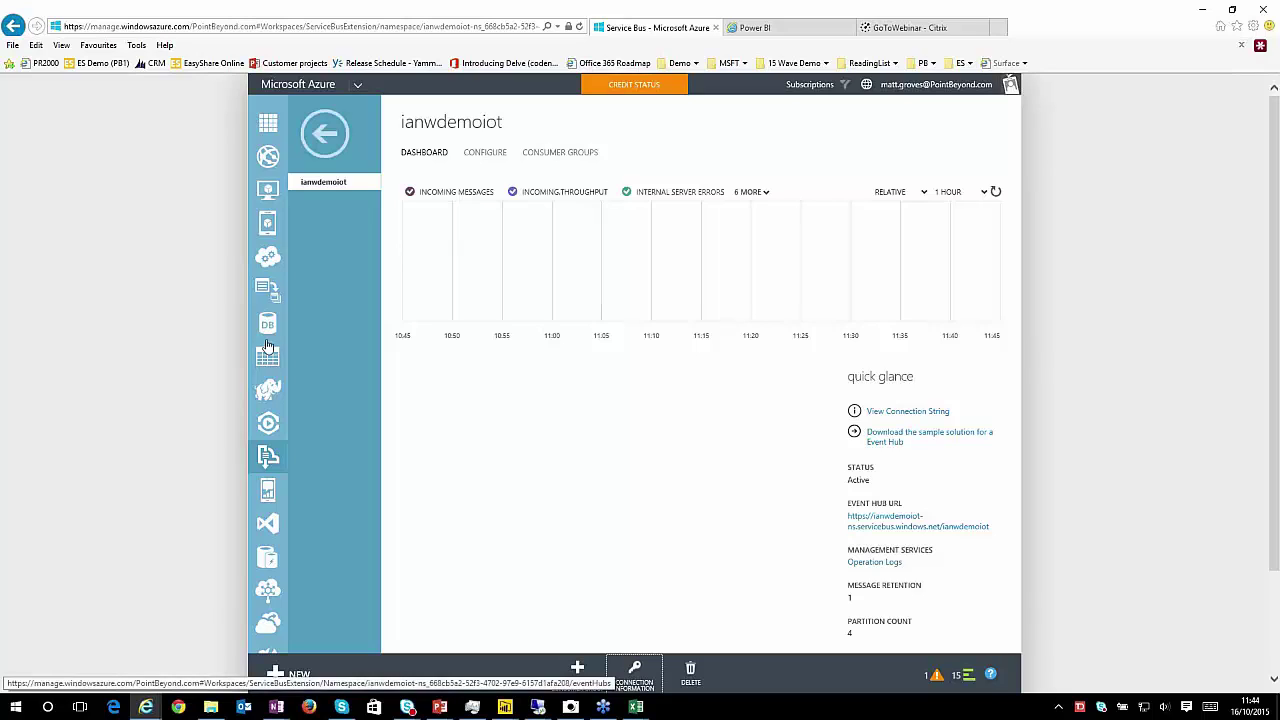
Step: Start the ianwdemoiot and ianwdemotwitter Stream Analytics jobs, with output beginning at the job start time
scroll(268, 345, down, 5)
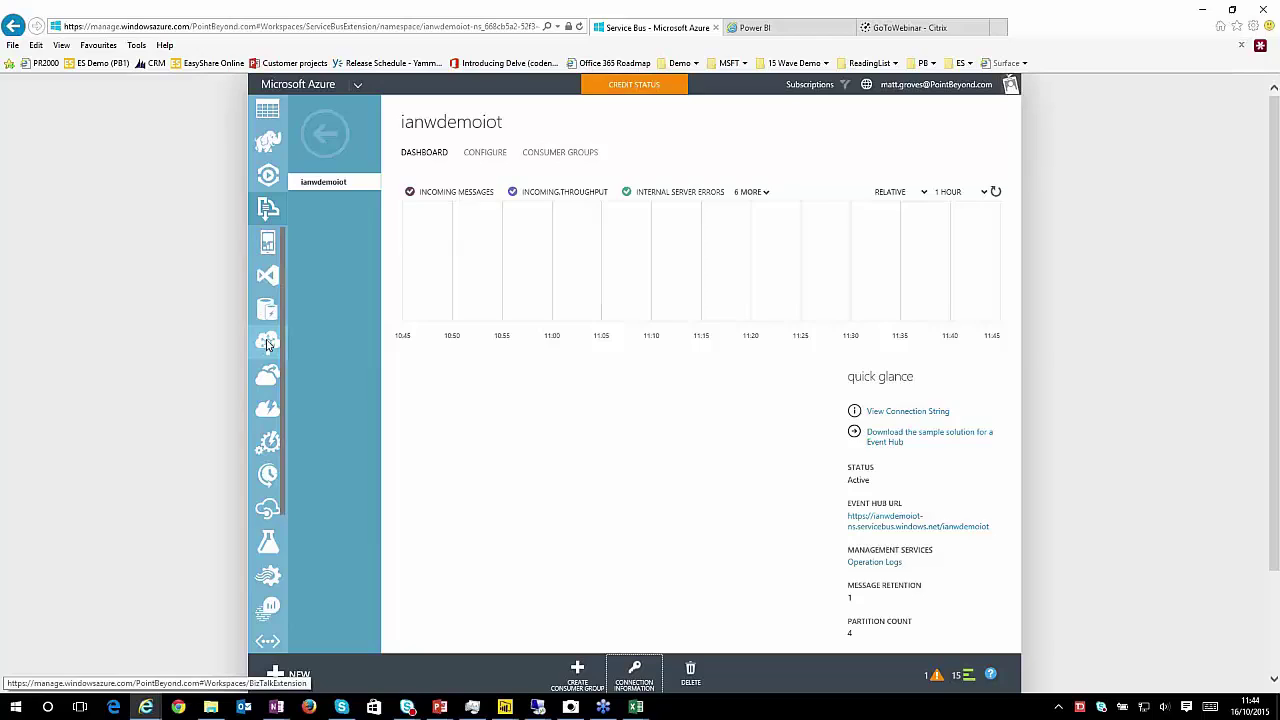
scroll(267, 344, down, 4)
click(267, 344)
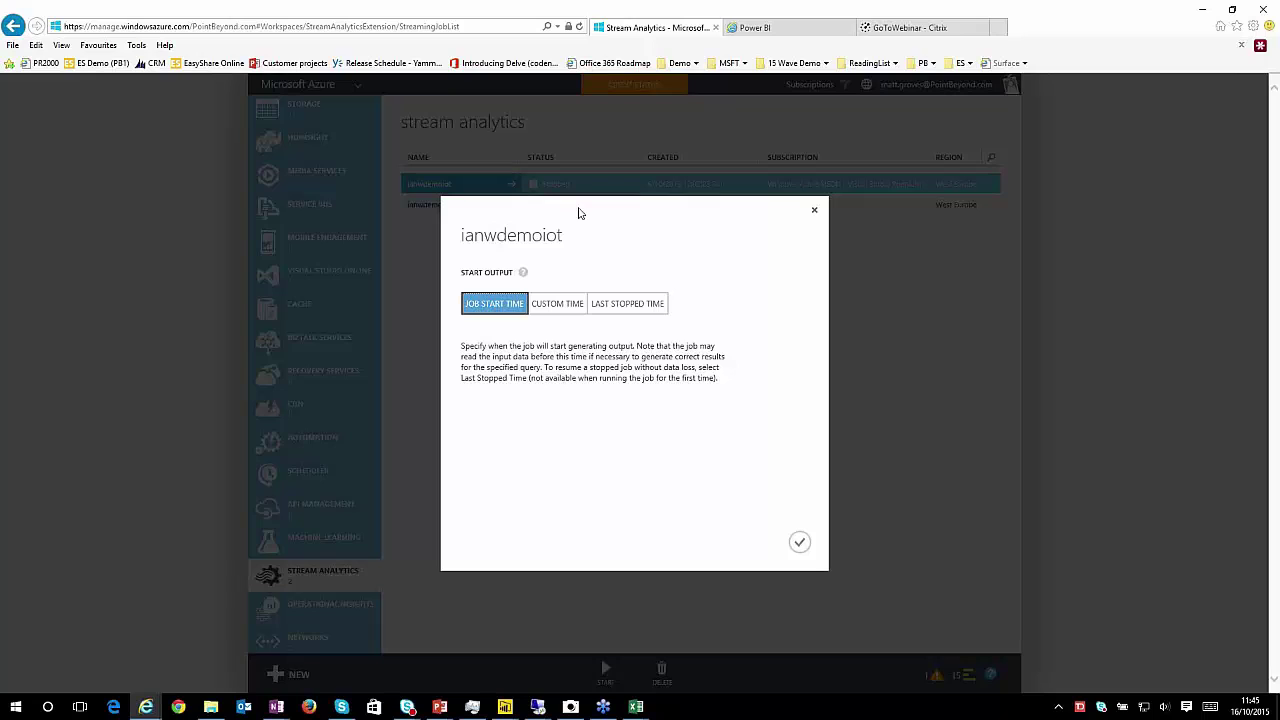
click(577, 209)
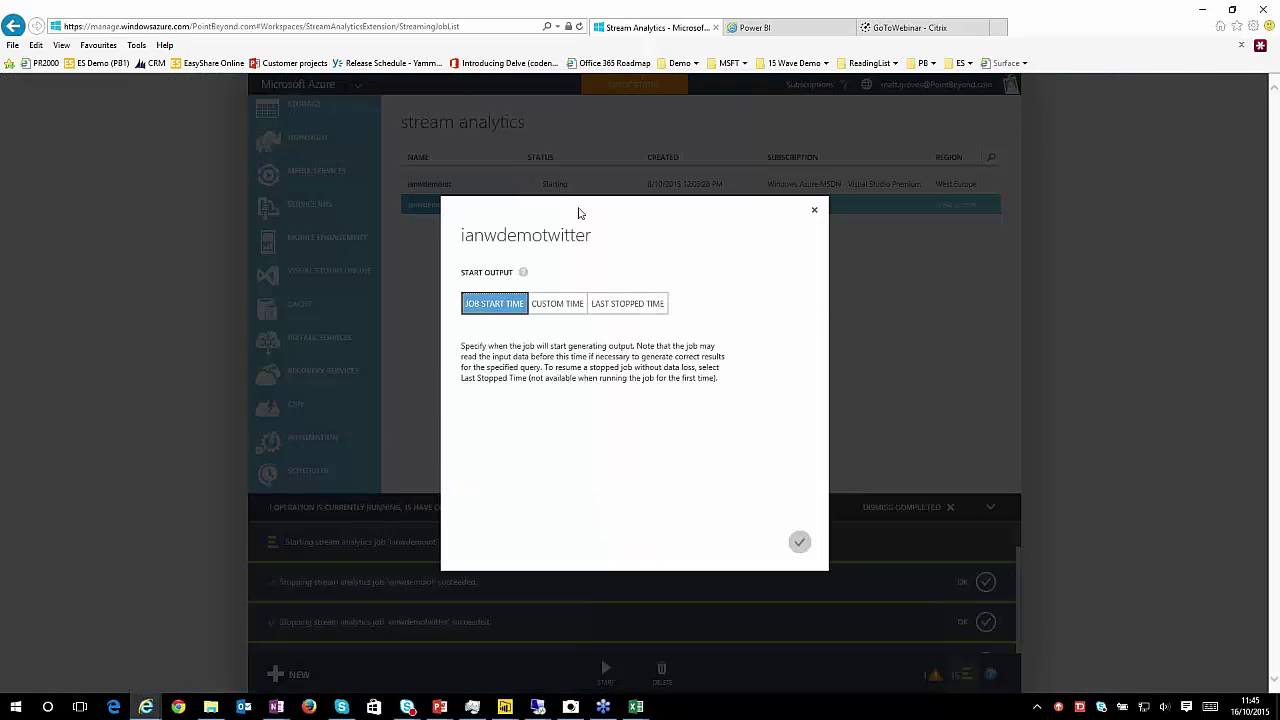
key(Return)
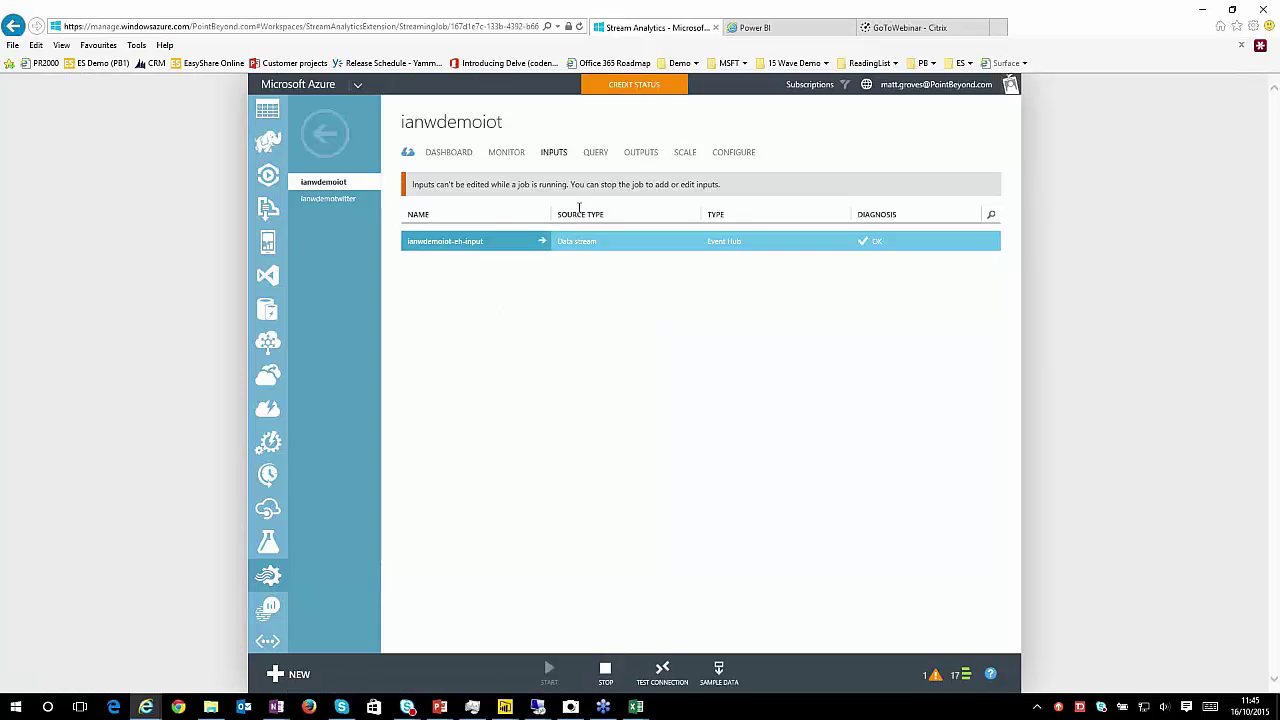
Step: Review the ianwdemoiot job's query and the dataset, table and authorization settings of its pitherm Power BI output
click(595, 152)
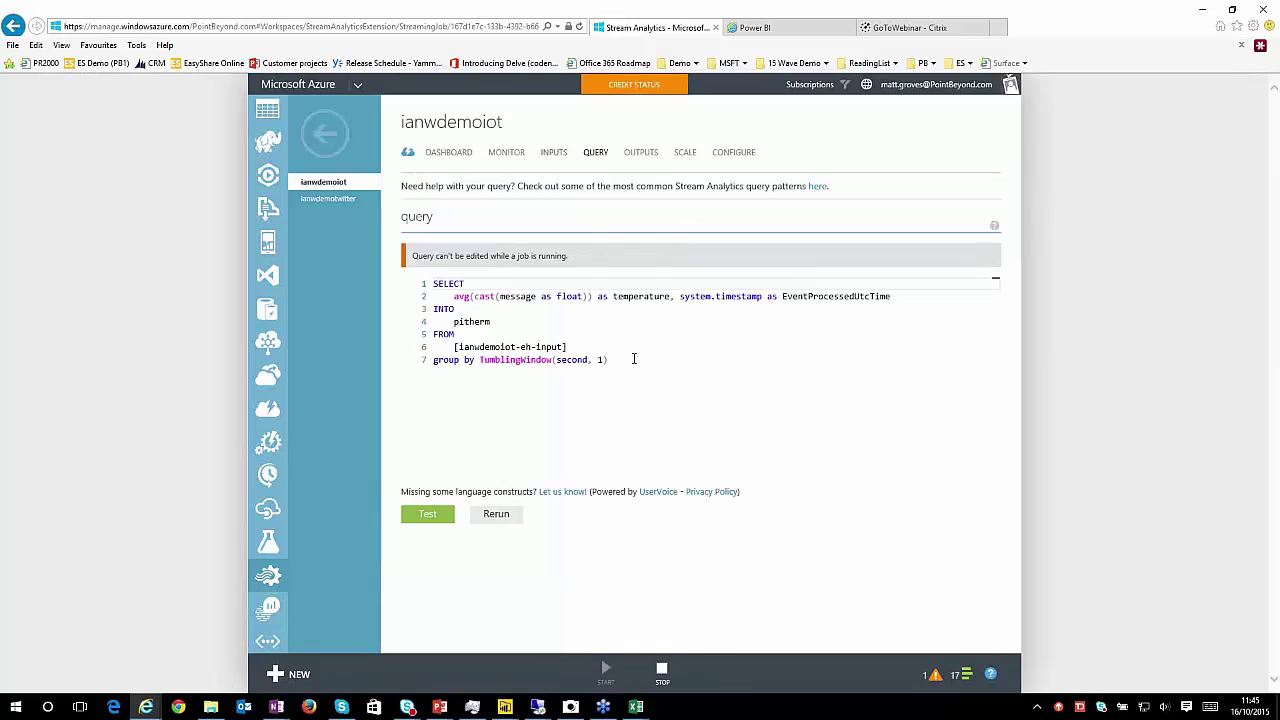
key(ctrl+a)
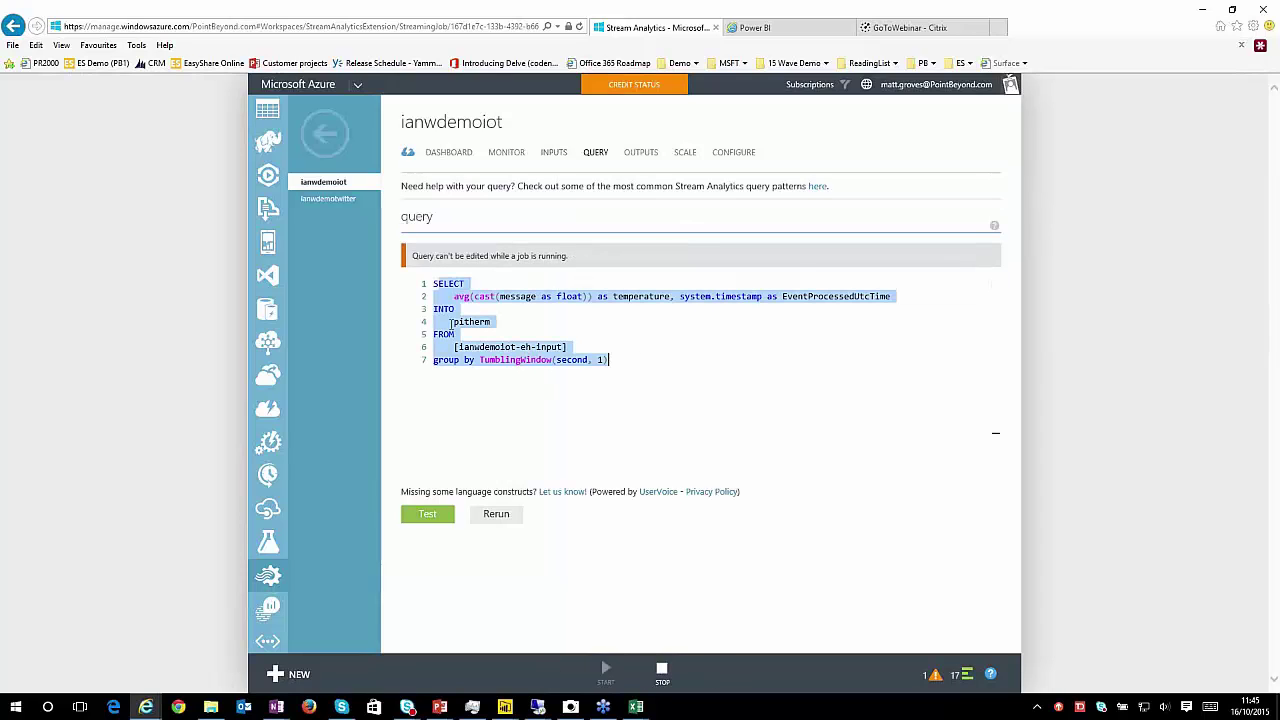
drag(451, 322, 491, 323)
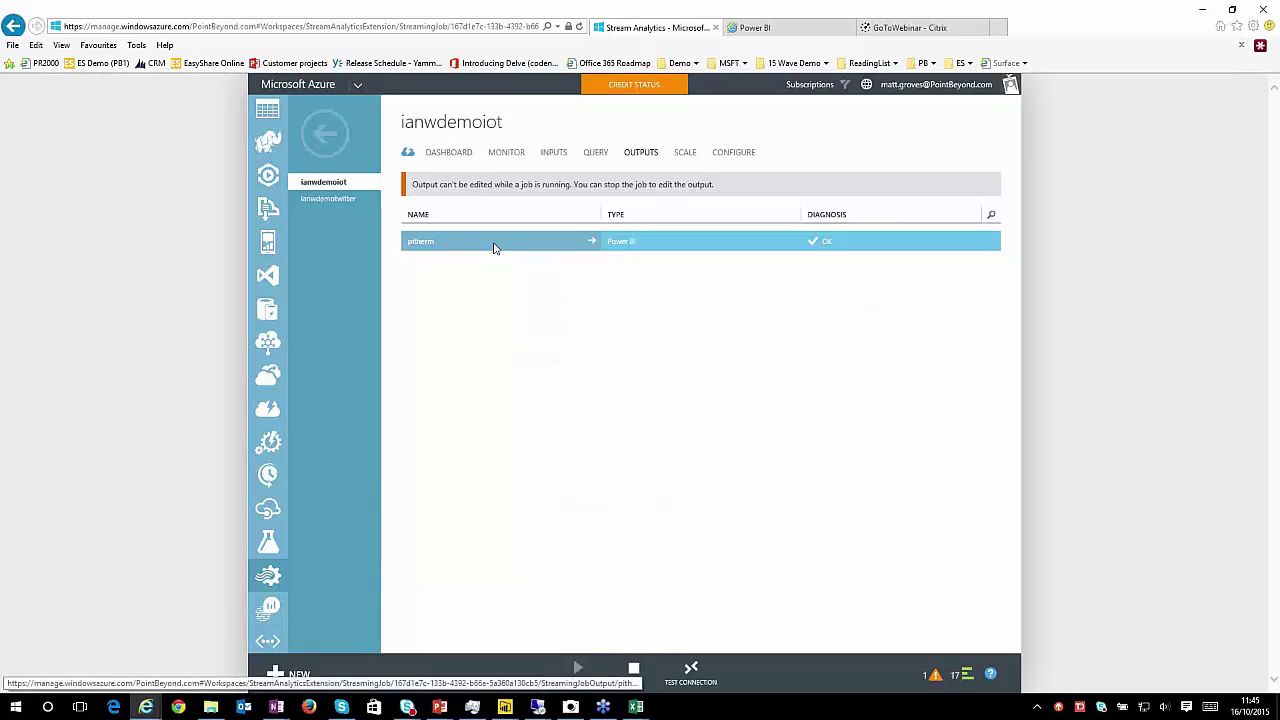
click(493, 247)
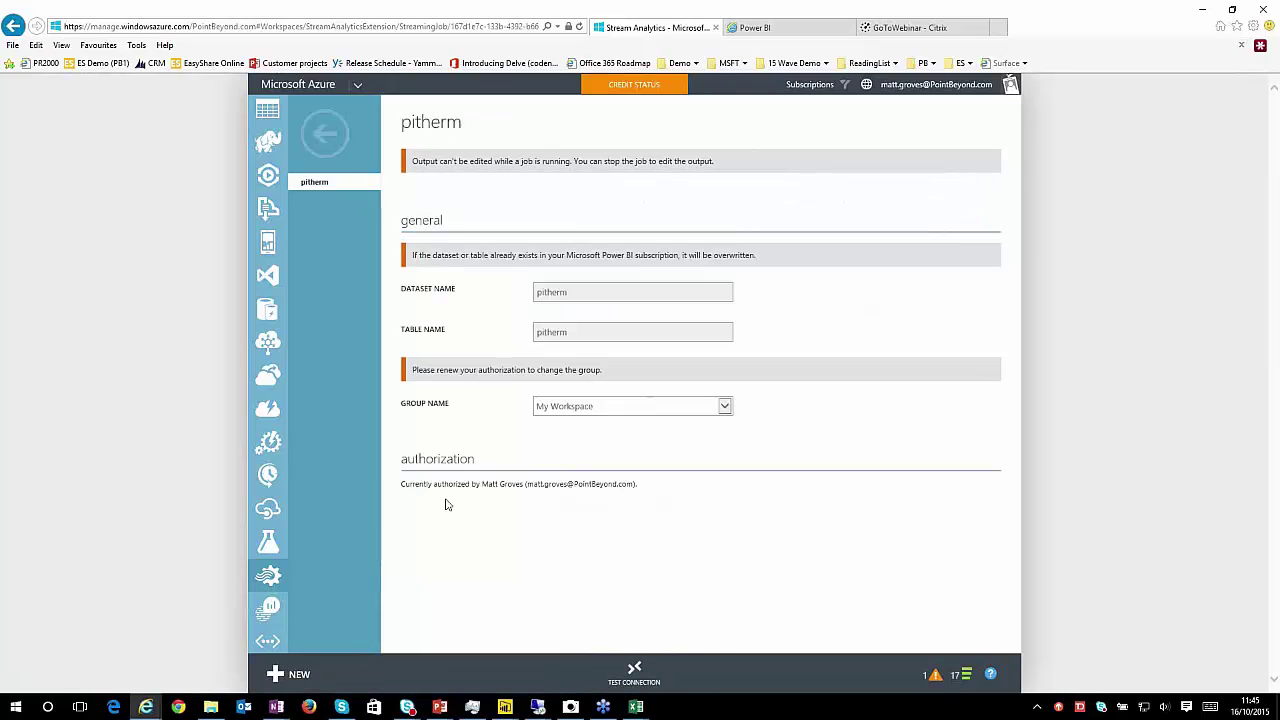
triple_click(446, 500)
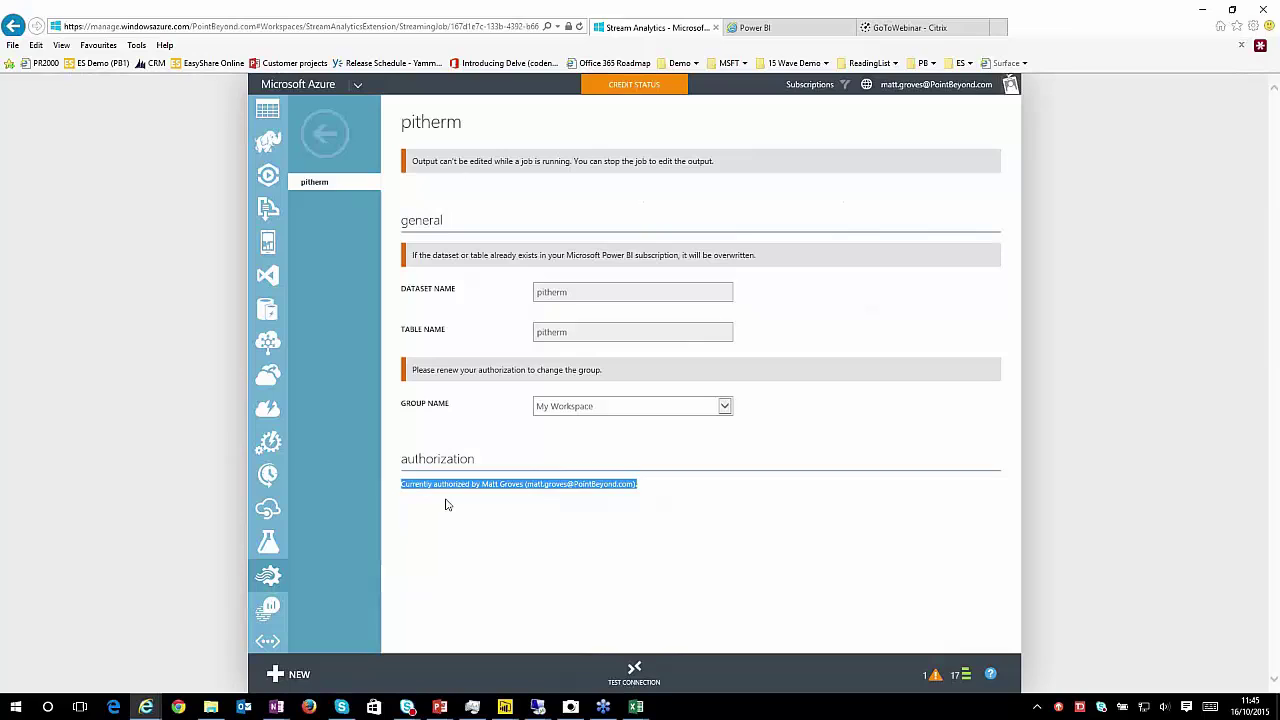
click(447, 505)
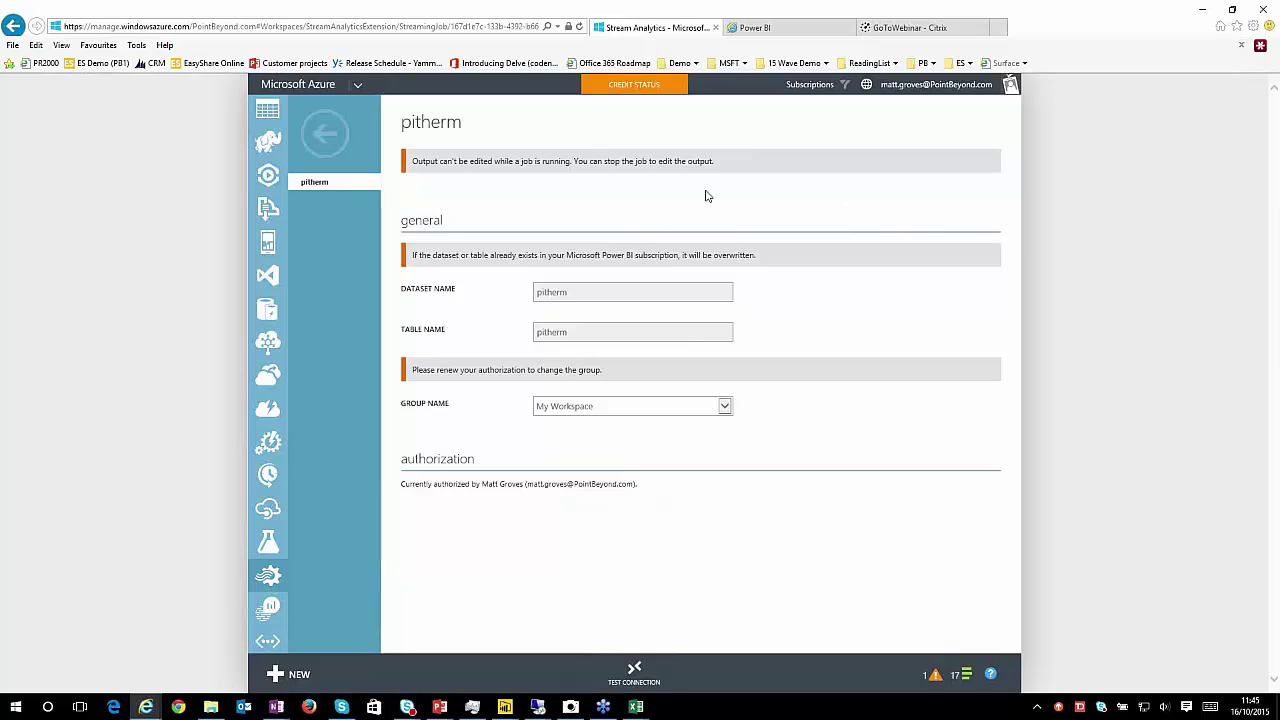
Step: Review the ianwdemotwitter job's Power BI output settings and check the progress of the running portal operations
click(325, 133)
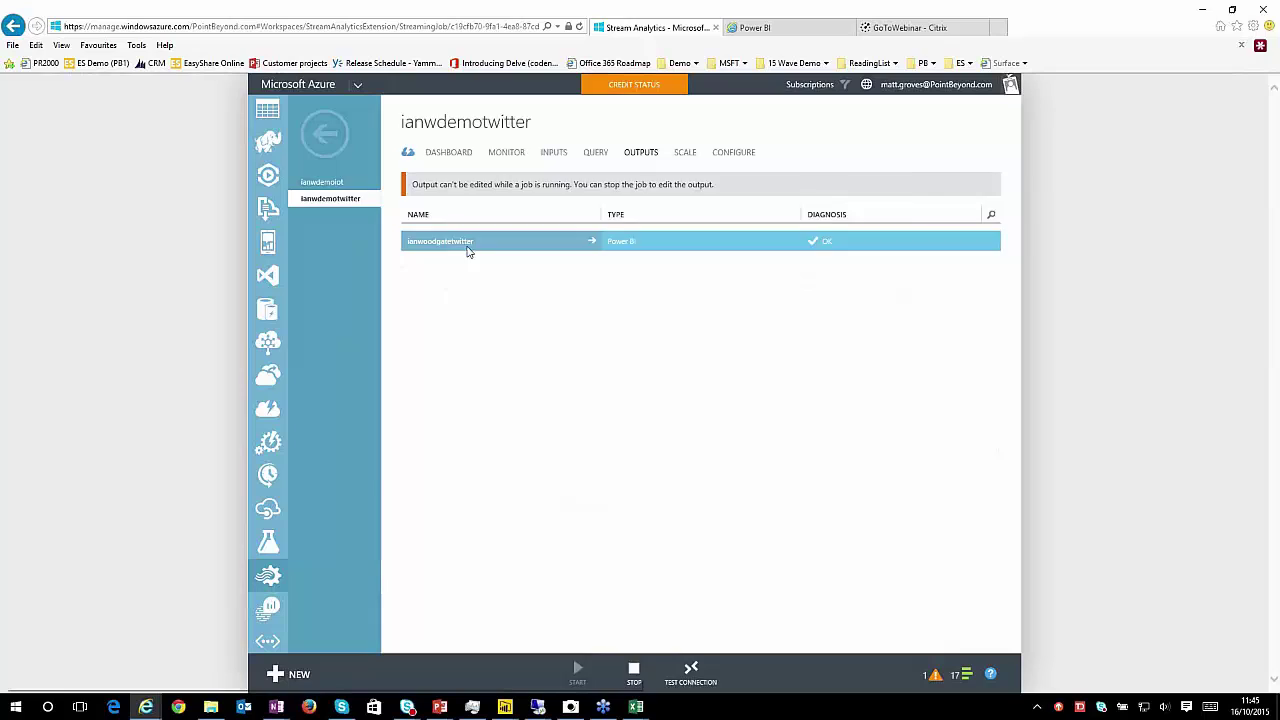
click(468, 251)
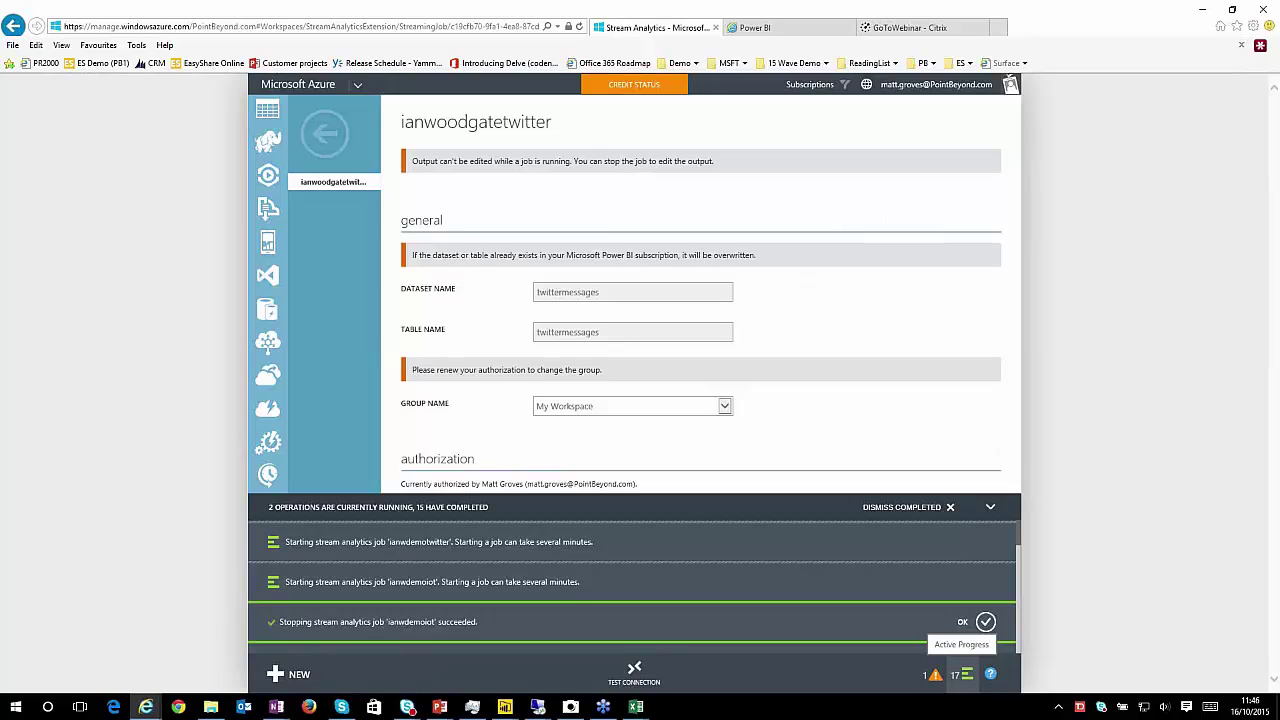
key(alt+Tab)
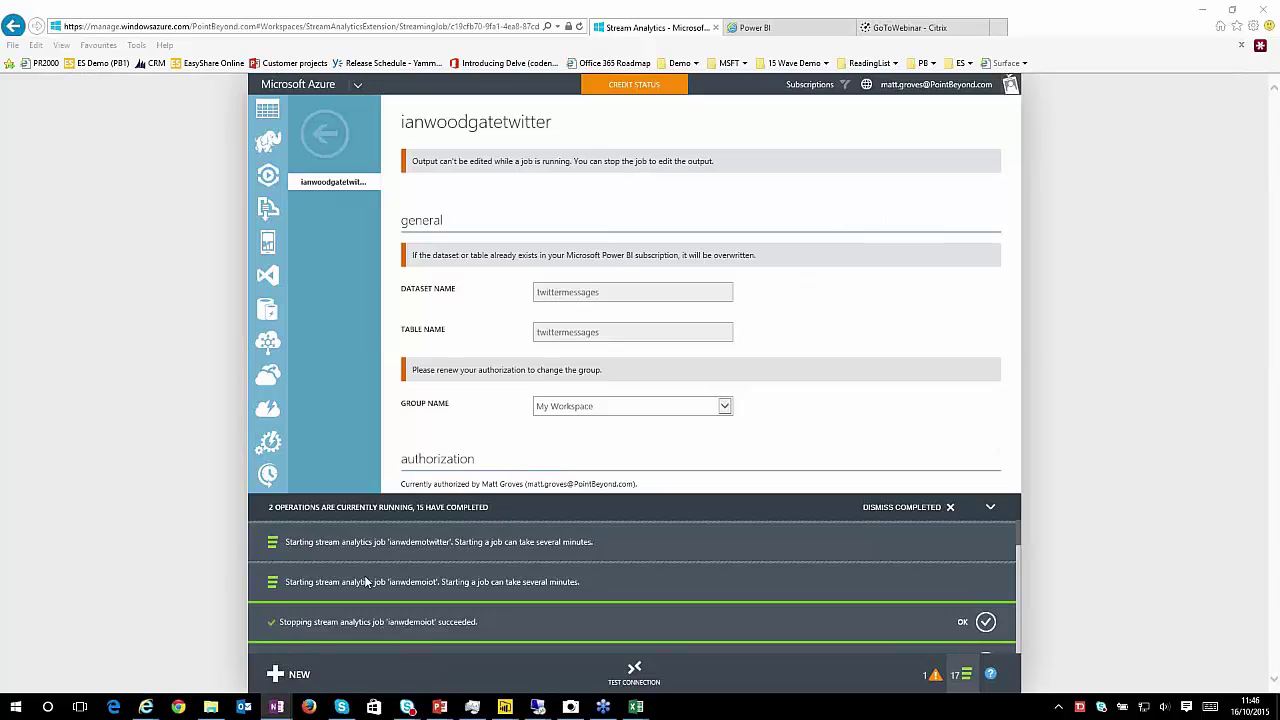
Step: Switch to Power BI and build a line chart of temperature by eventprocessedutctime from the pitherm dataset
click(767, 29)
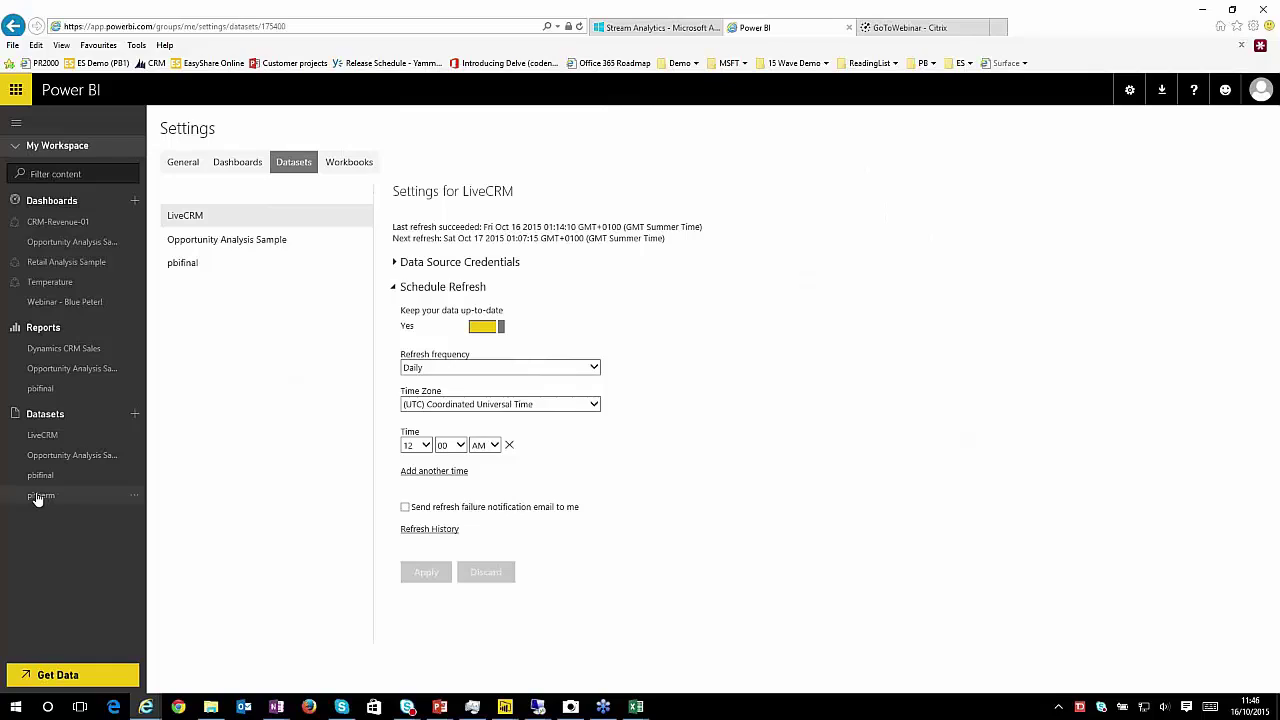
click(37, 498)
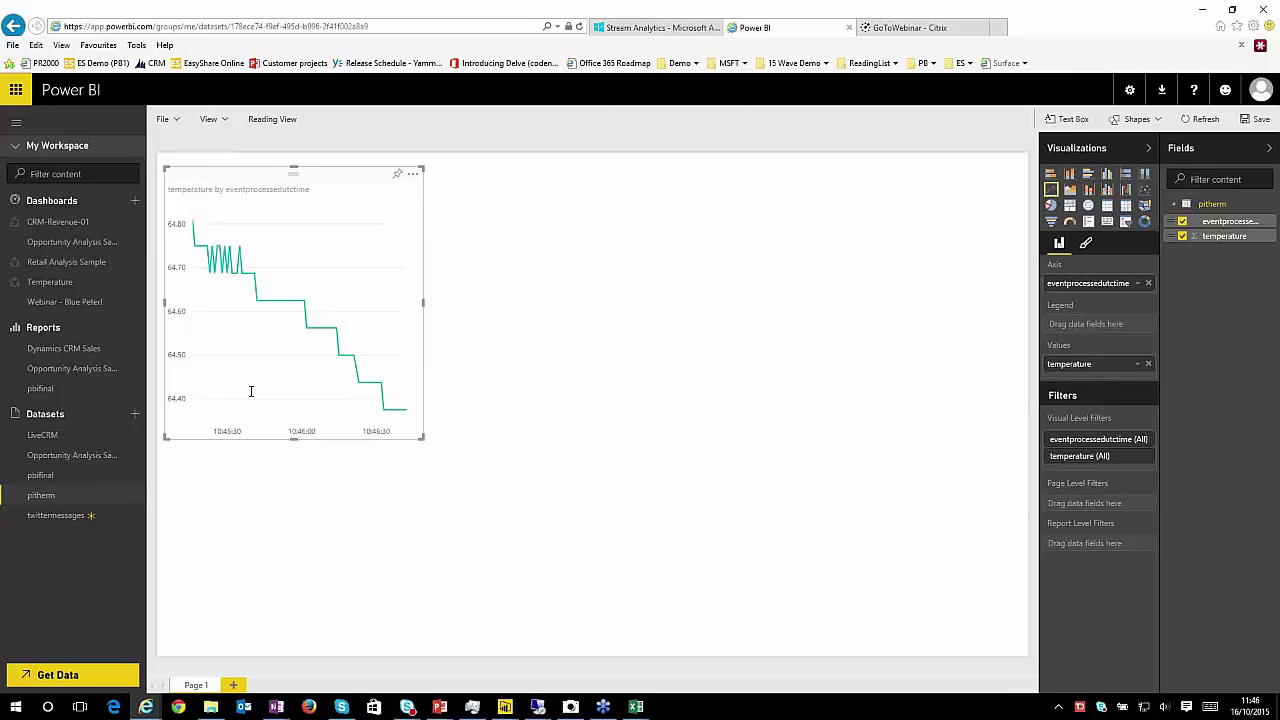
Step: Save the report as "LIVE temperature" and pin the temperature line chart to the existing Webinar - Blue Peter! dashboard
click(397, 173)
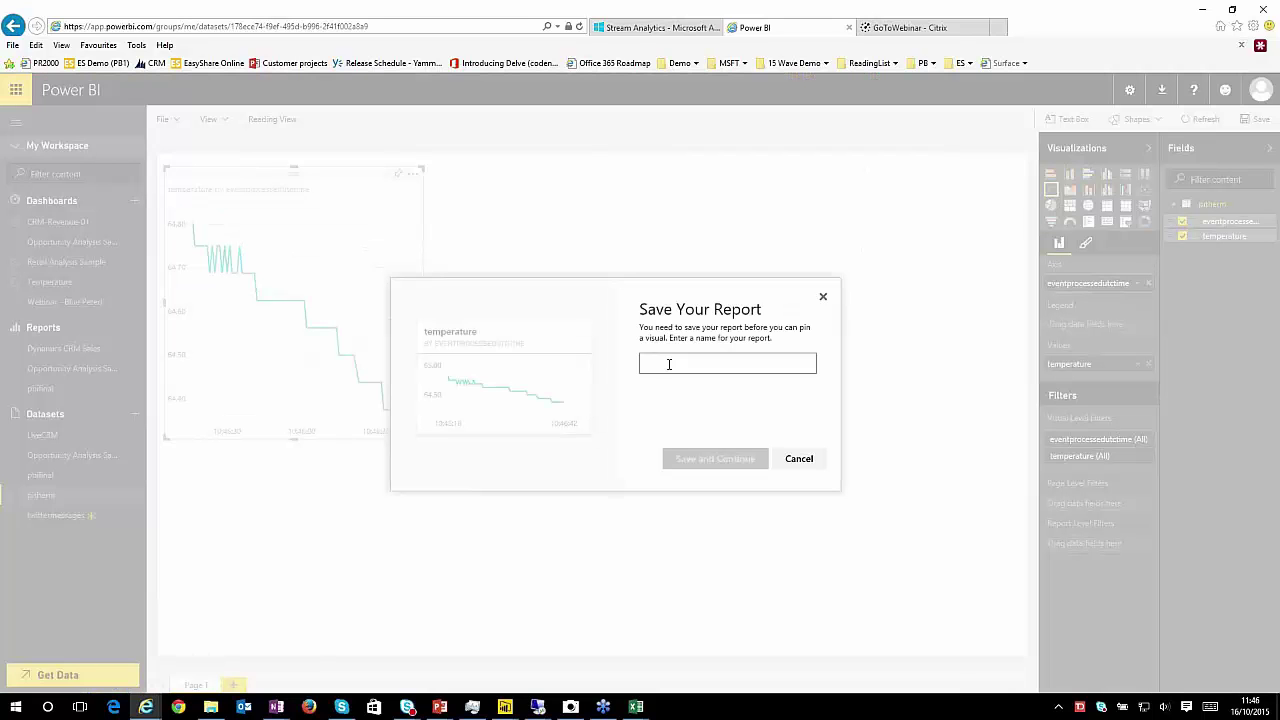
click(669, 364)
text(therm)
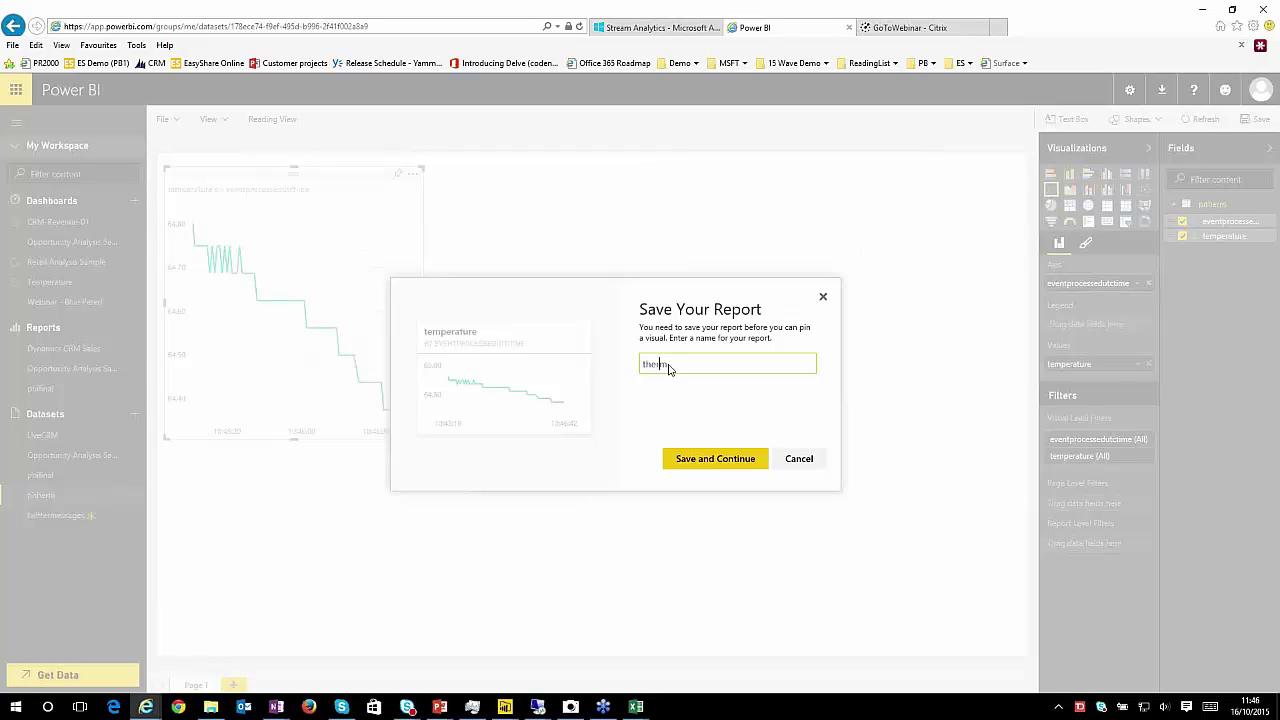
text(omter lIVE)
drag(711, 365, 622, 371)
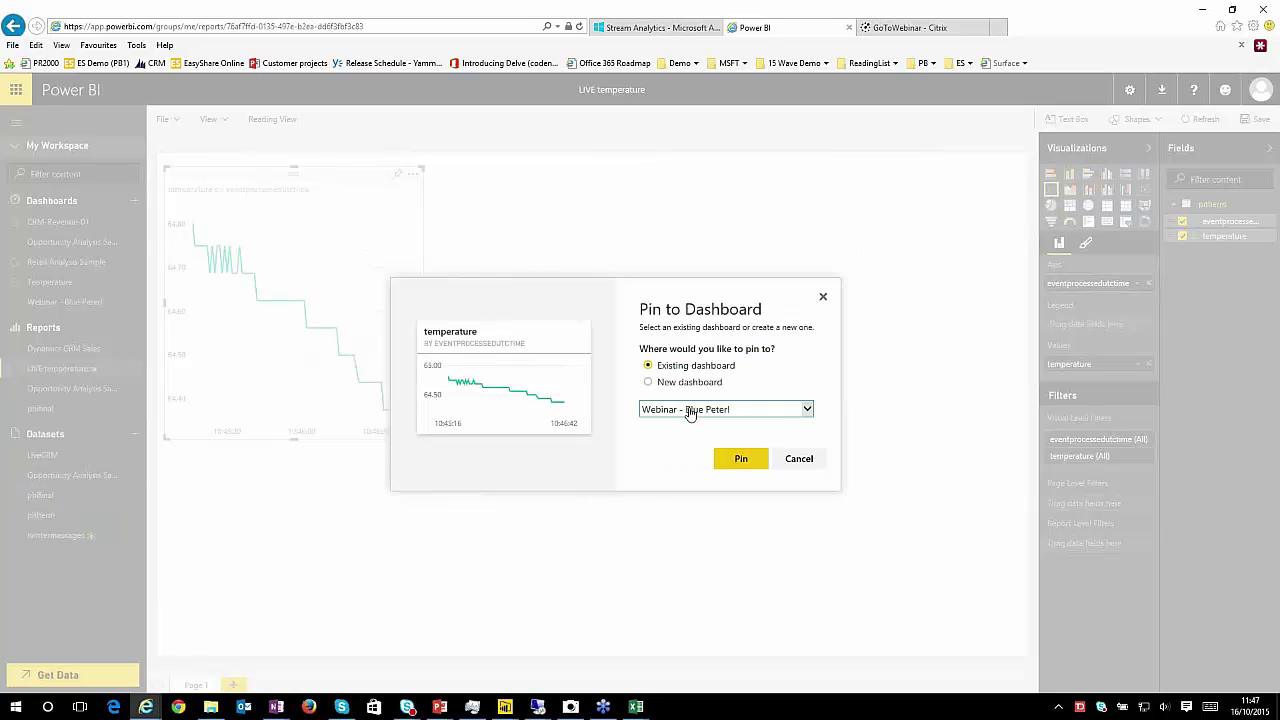
key(Return)
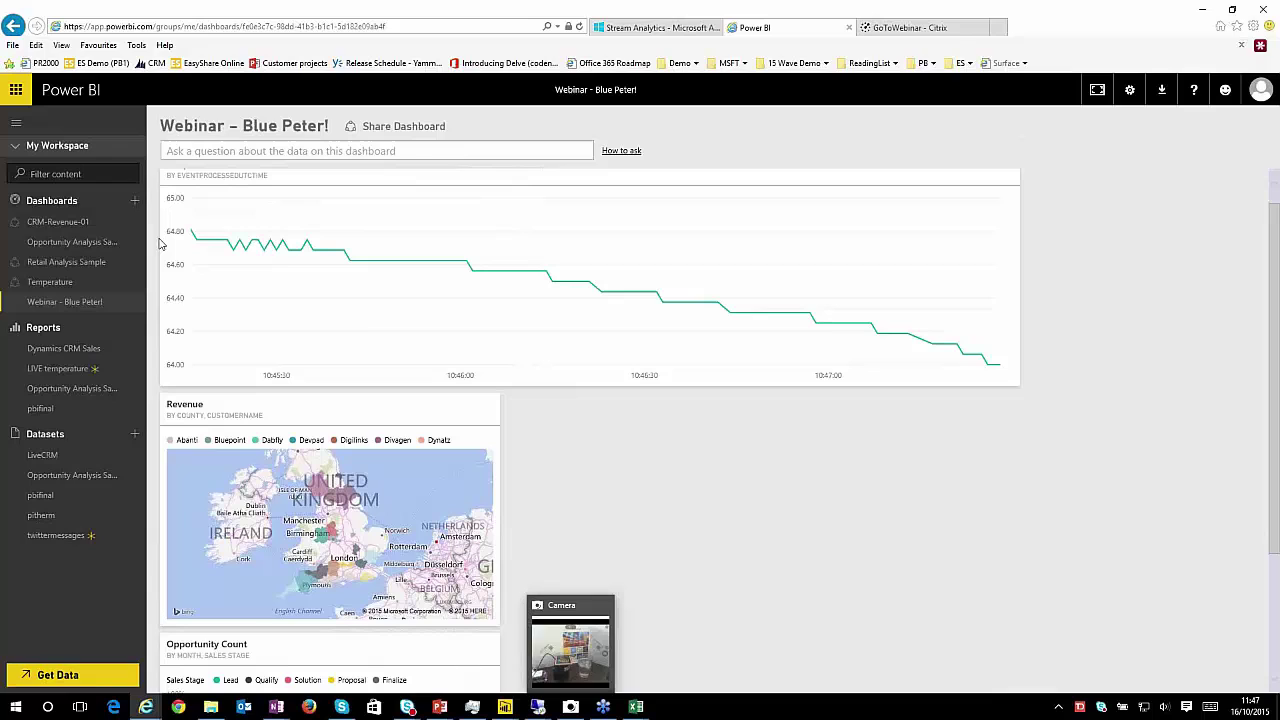
Step: Arrange the Webinar - Blue Peter! dashboard and the Camera window side by side so both are in view
key(super+Left)
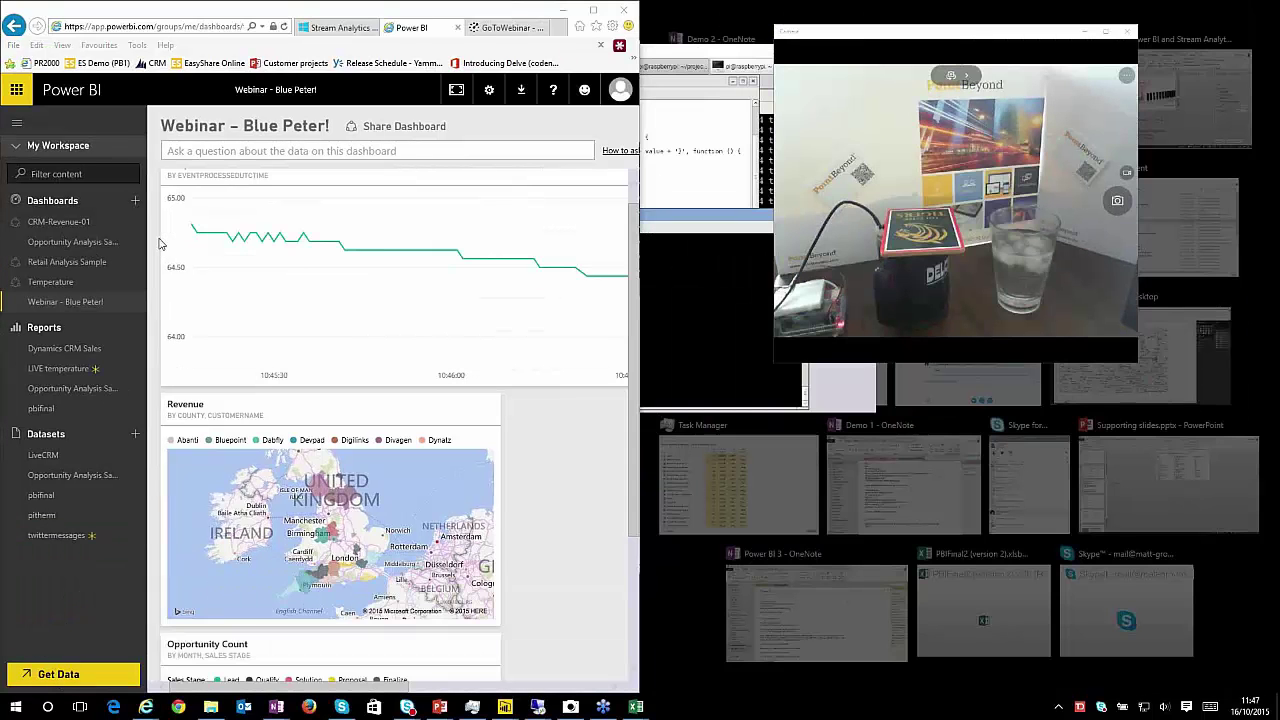
click(159, 244)
scroll(159, 244, right, 4)
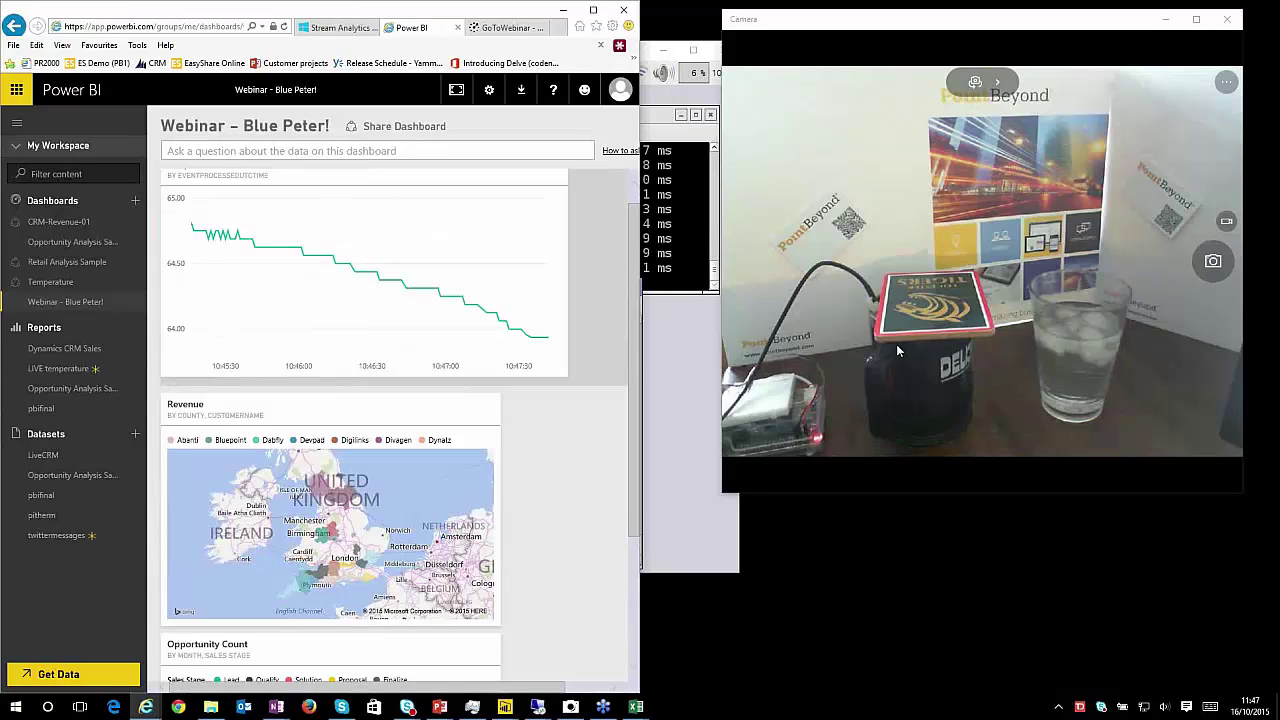
drag(896, 19, 862, 65)
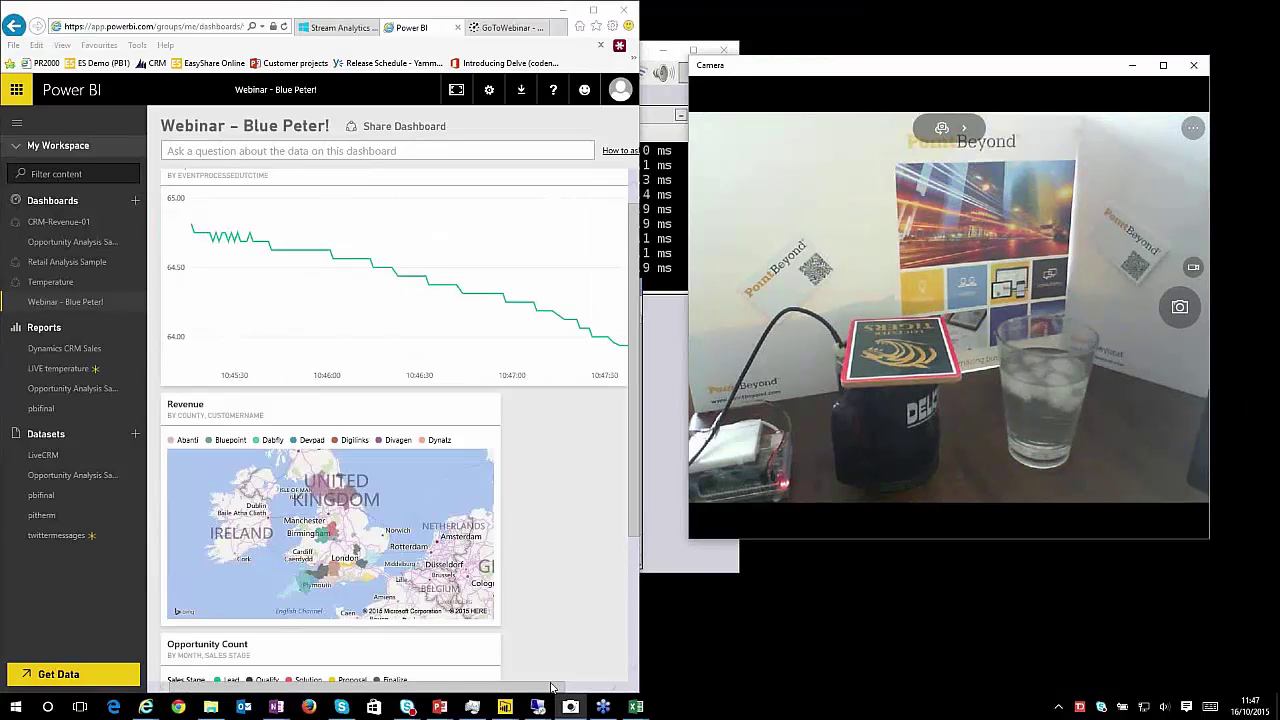
Step: Examine the latest readings on the live temperature tile alongside the camera feed of the sensor
drag(551, 687, 600, 687)
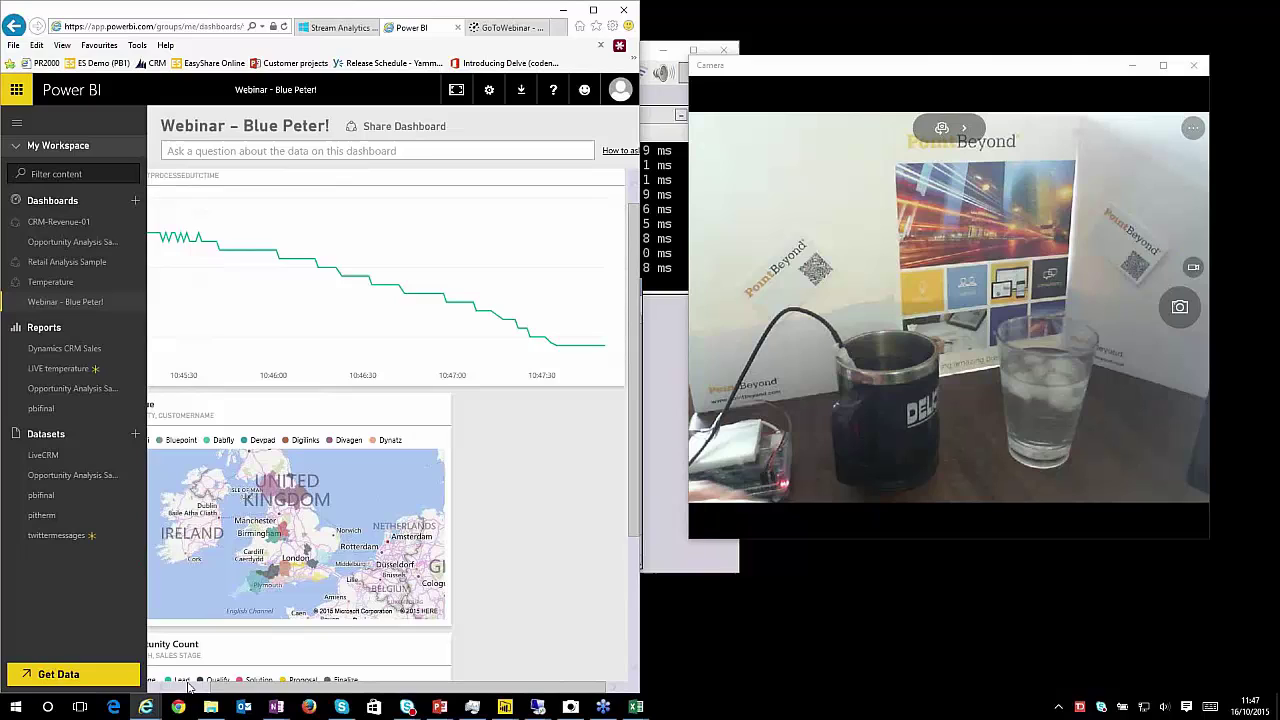
drag(571, 688, 532, 688)
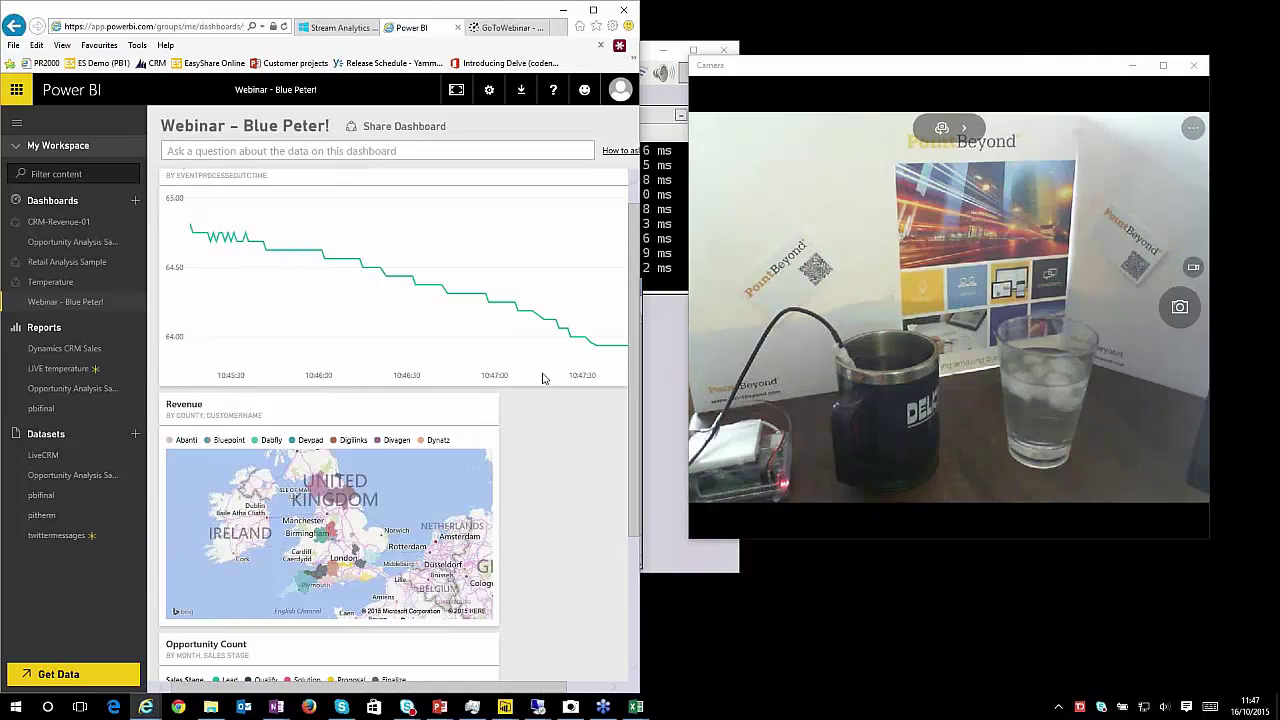
scroll(543, 378, right, 3)
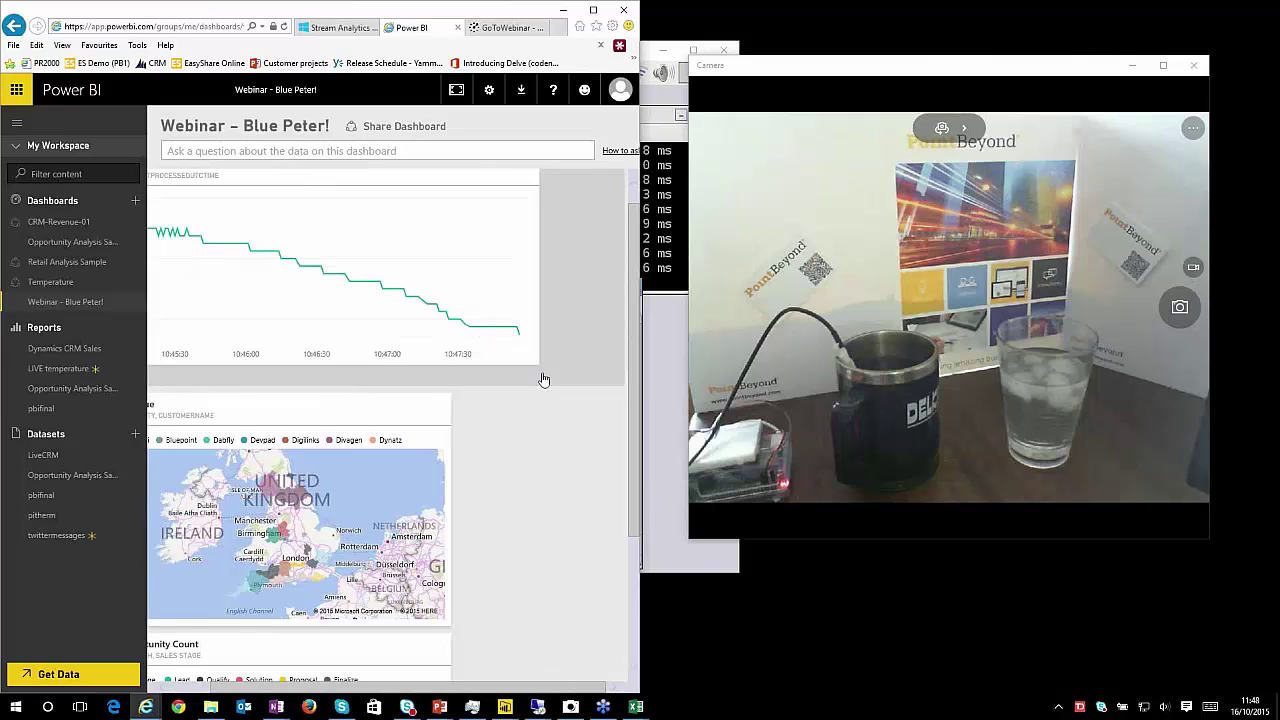
scroll(543, 378, left, 3)
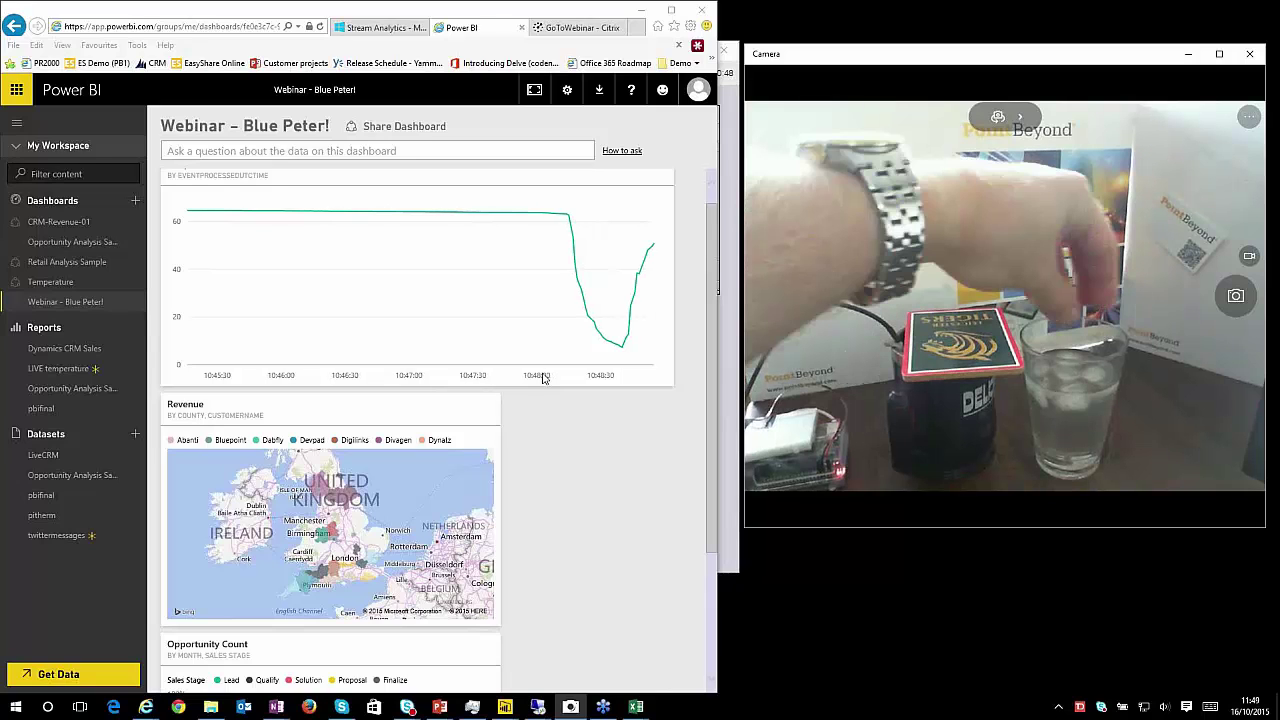
Step: Build a clustered column chart of count by topic and sentiment from the twittermessages dataset
click(599, 444)
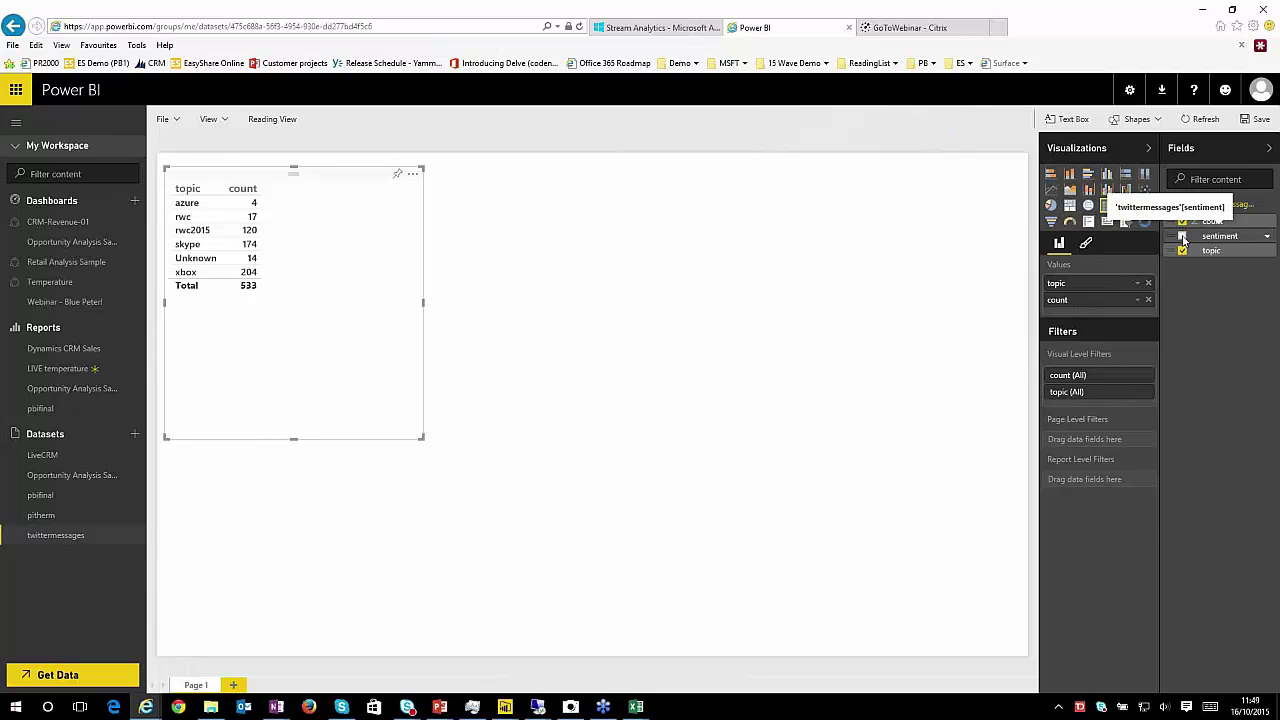
click(1183, 238)
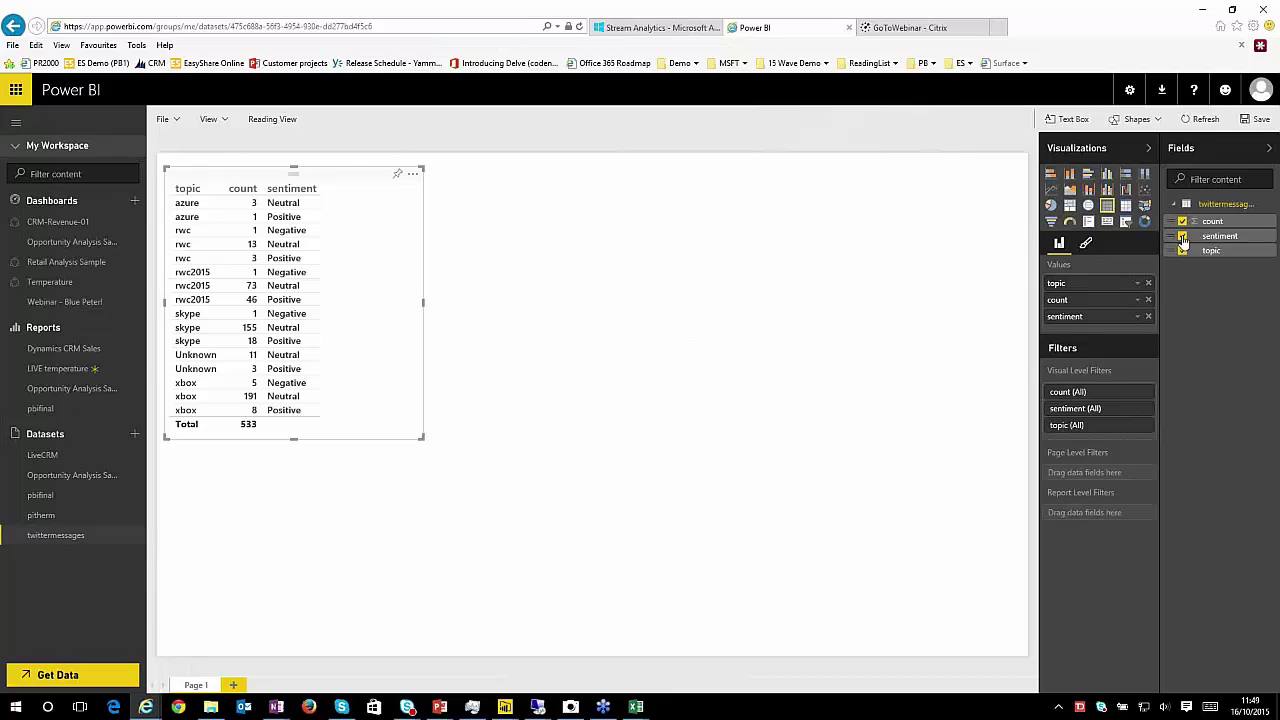
click(1107, 173)
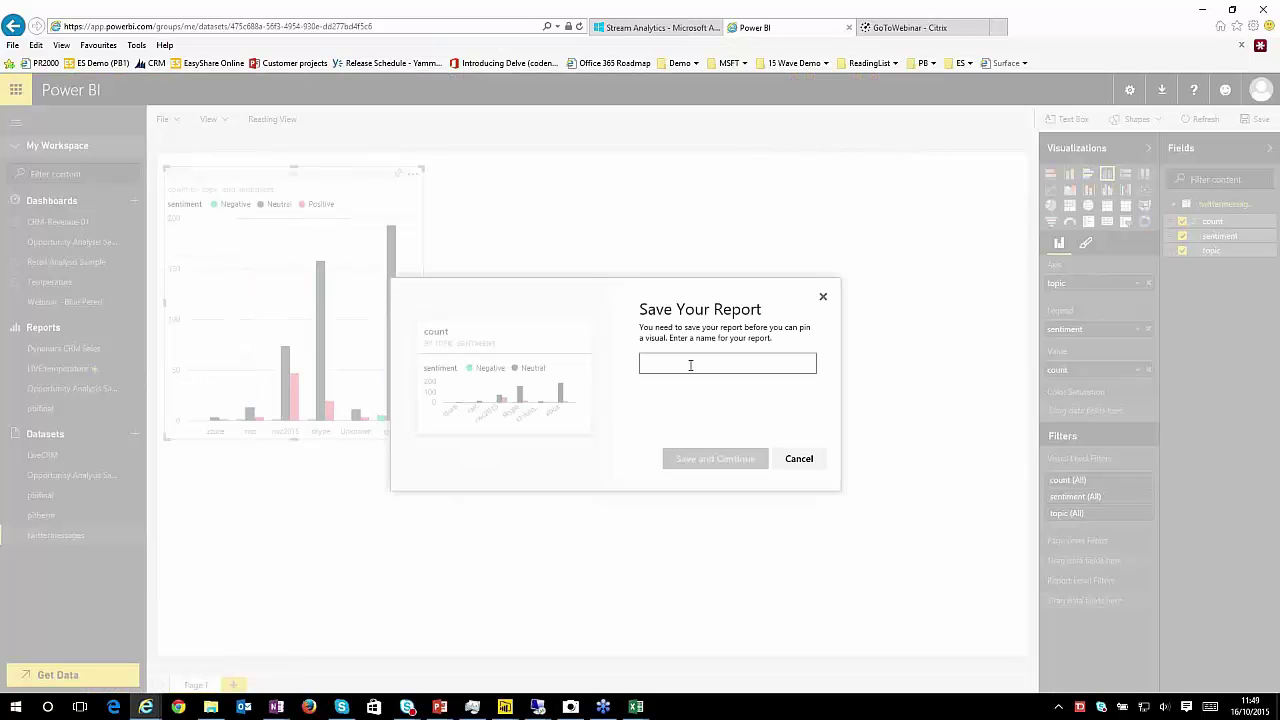
Step: Save the report as "Twiter LIVE" and pin the sentiment chart to the Webinar - Blue Peter! dashboard
click(690, 365)
text(Twi)
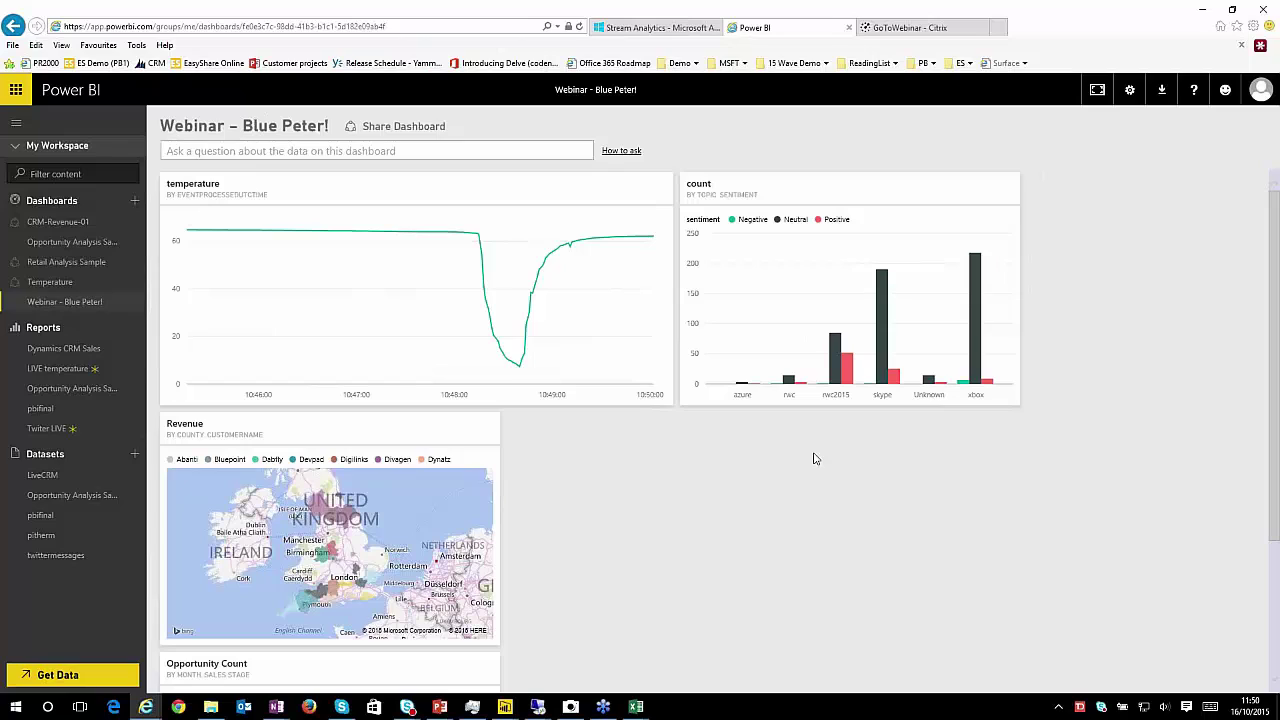
Step: Compare the live dashboard tiles with the Camera feed, switching to the camera that faces the sensor, and minimize the feed
click(571, 707)
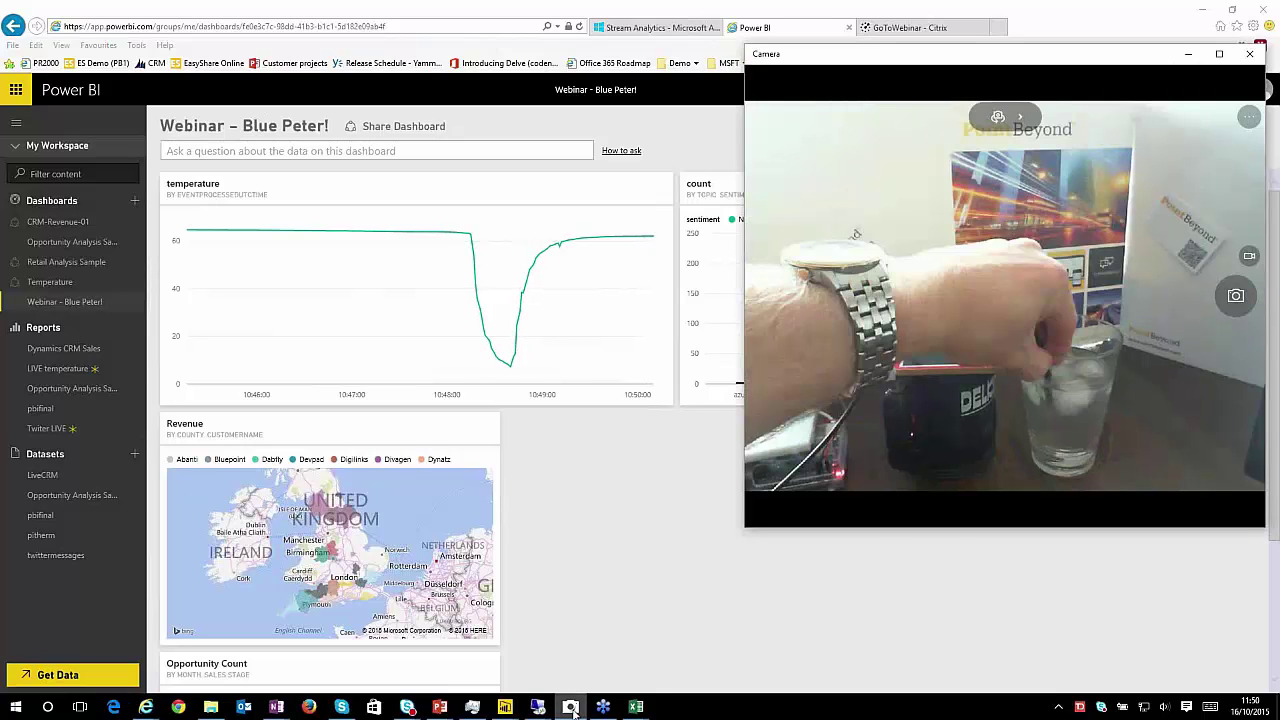
click(1188, 55)
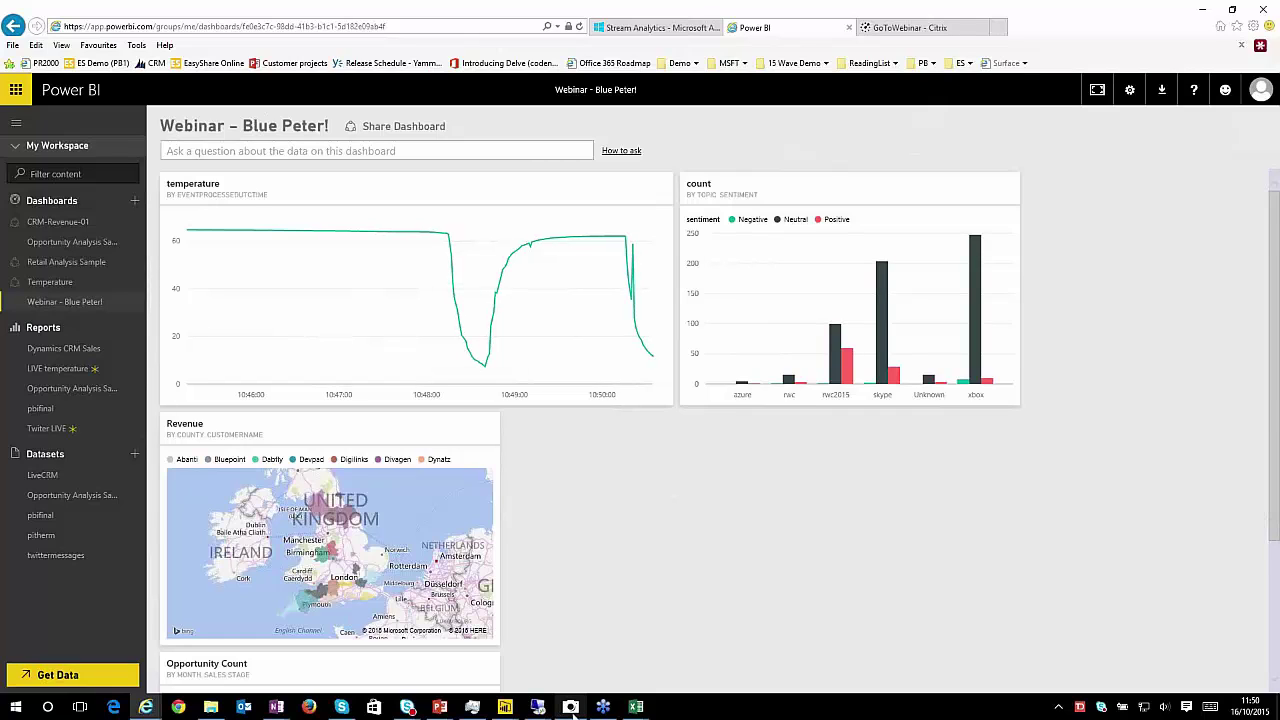
click(570, 707)
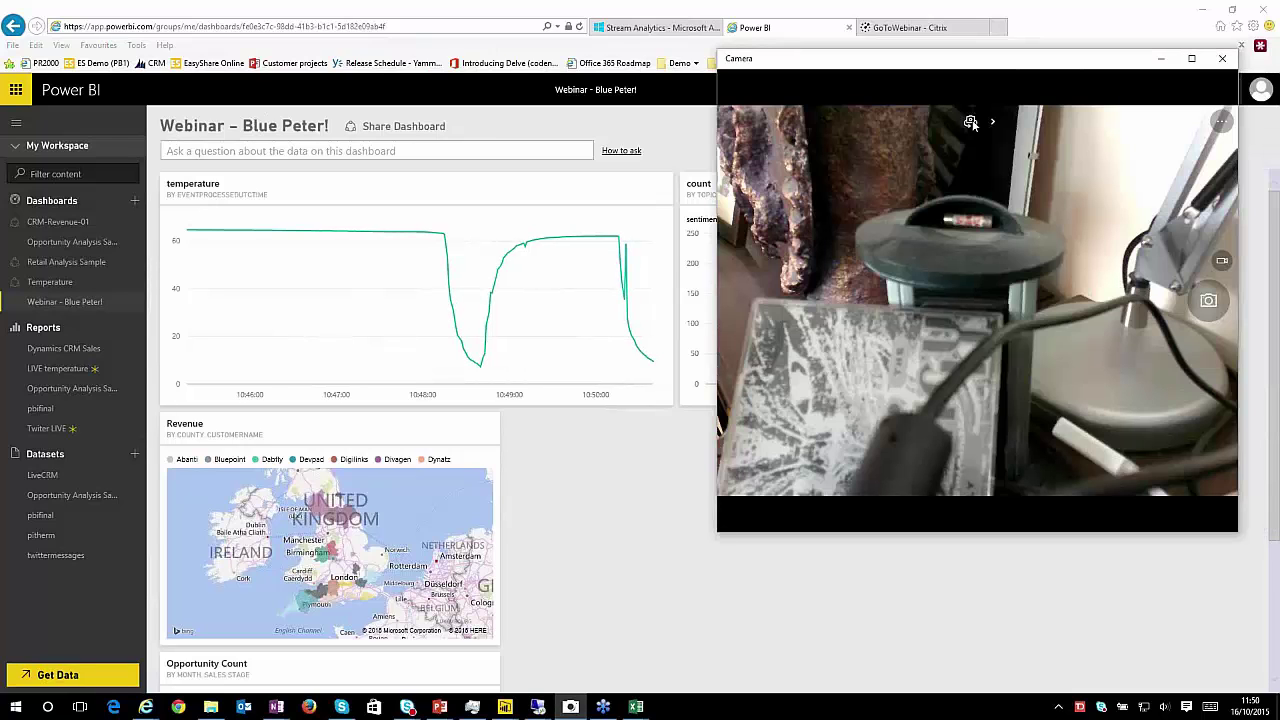
click(971, 122)
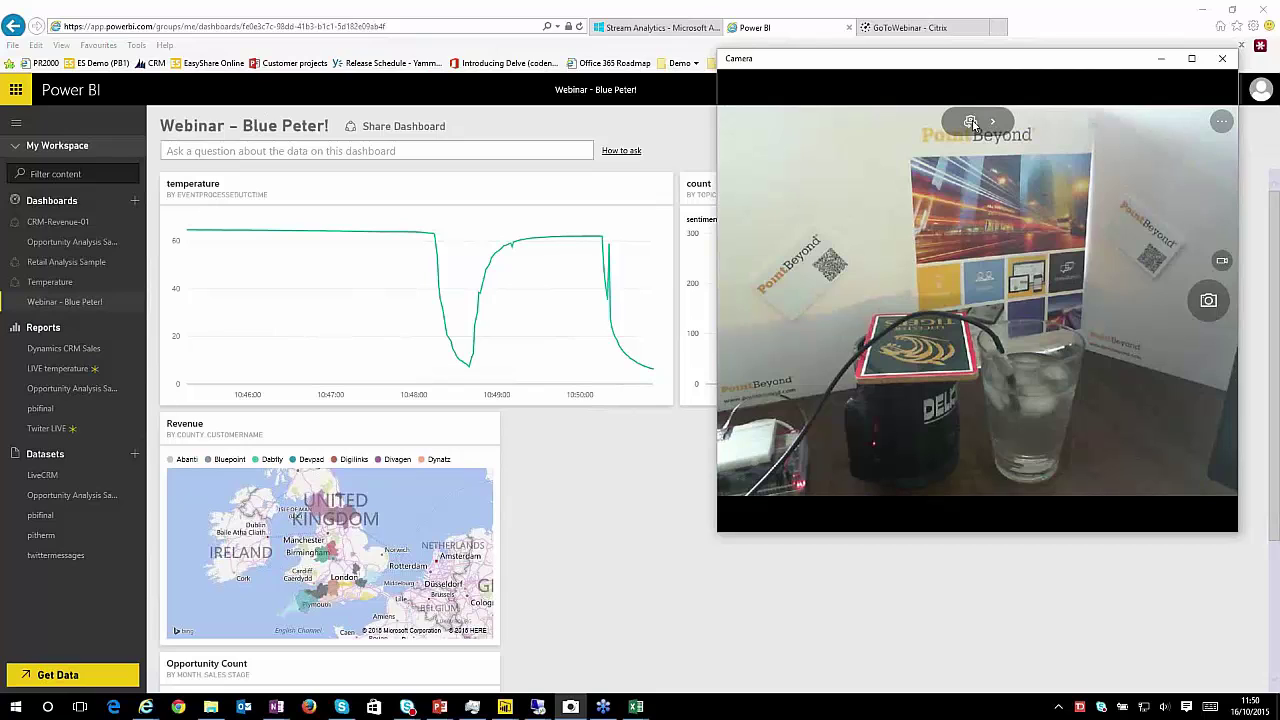
click(1162, 59)
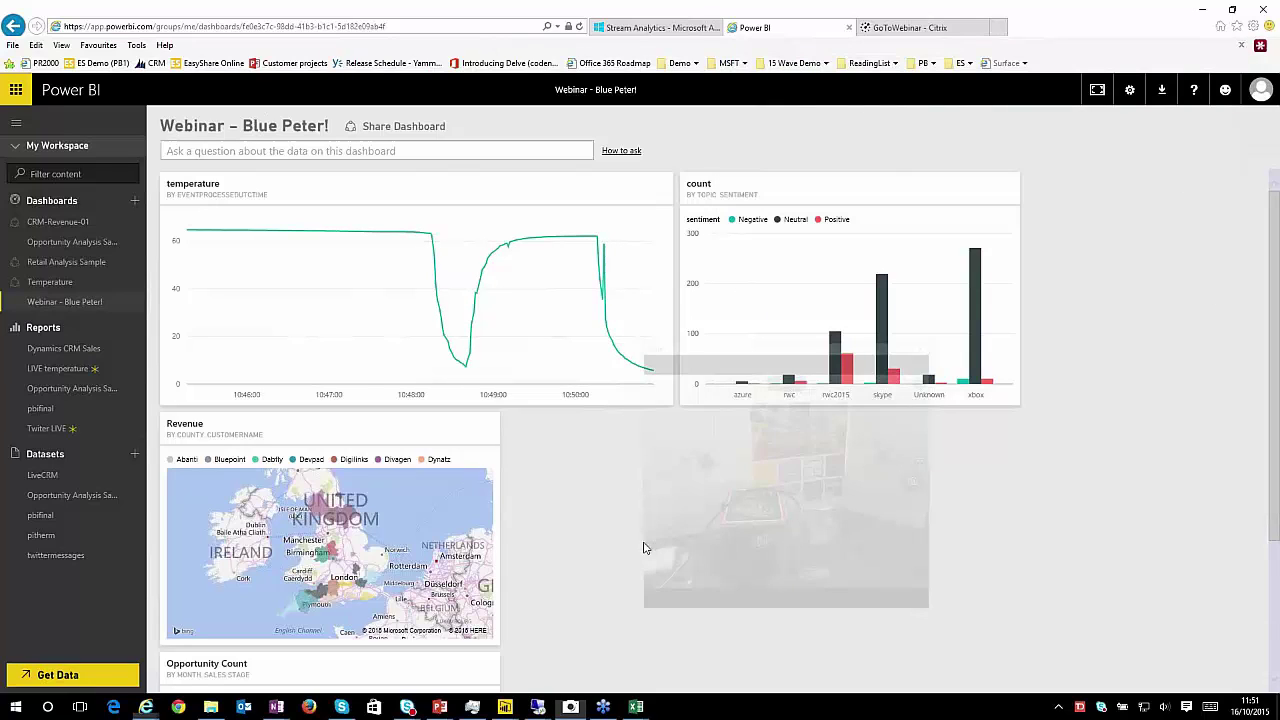